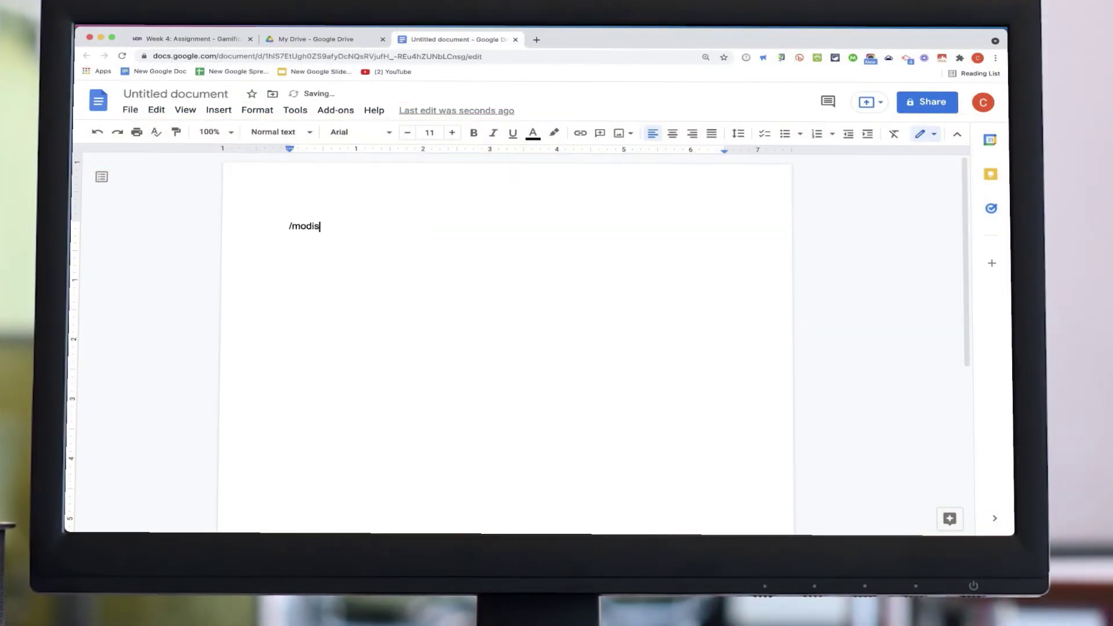
# Step: Start typing in the blank Google Doc to expand the modis feedback paragraph
pyautogui.write('c')
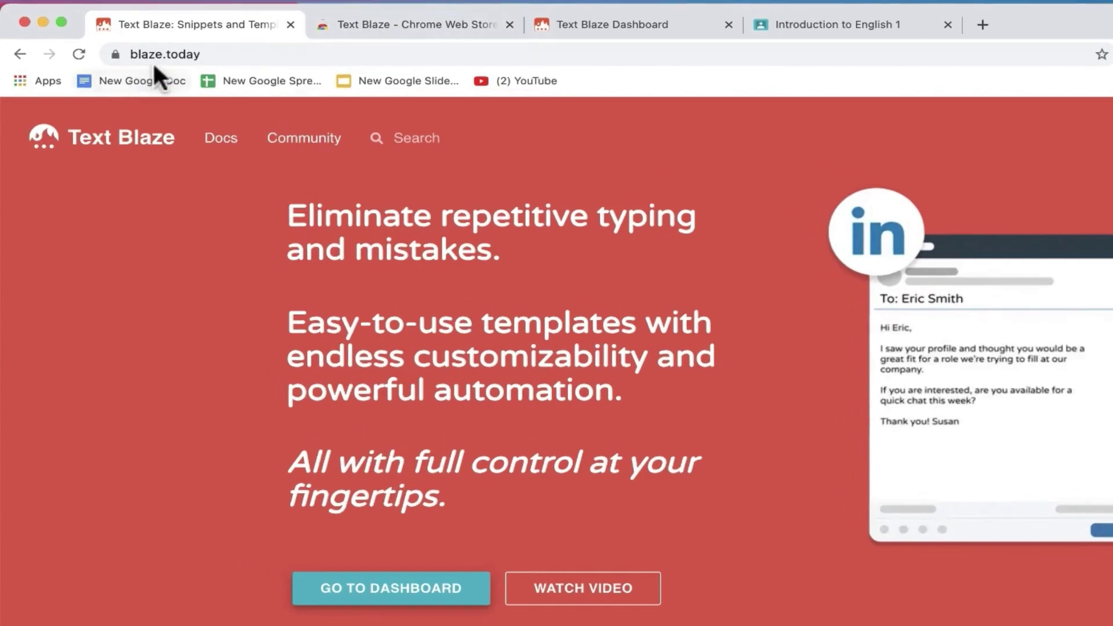
# Step: Go from the blaze.today homepage to the Text Blaze Dashboard tab
pyautogui.click(170, 38)
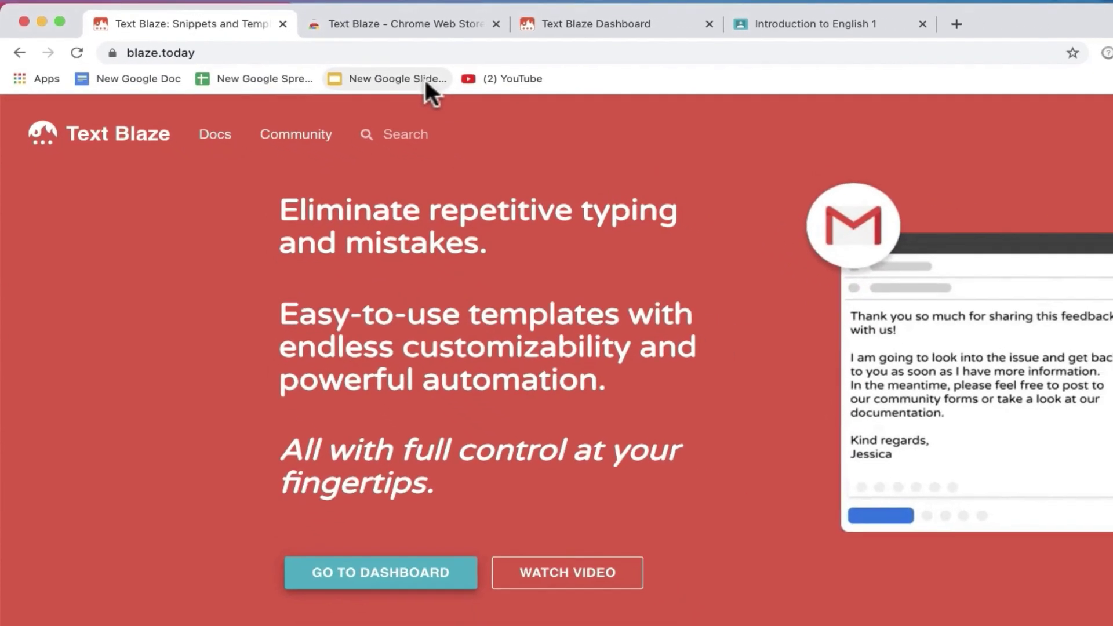
pyautogui.click(556, 24)
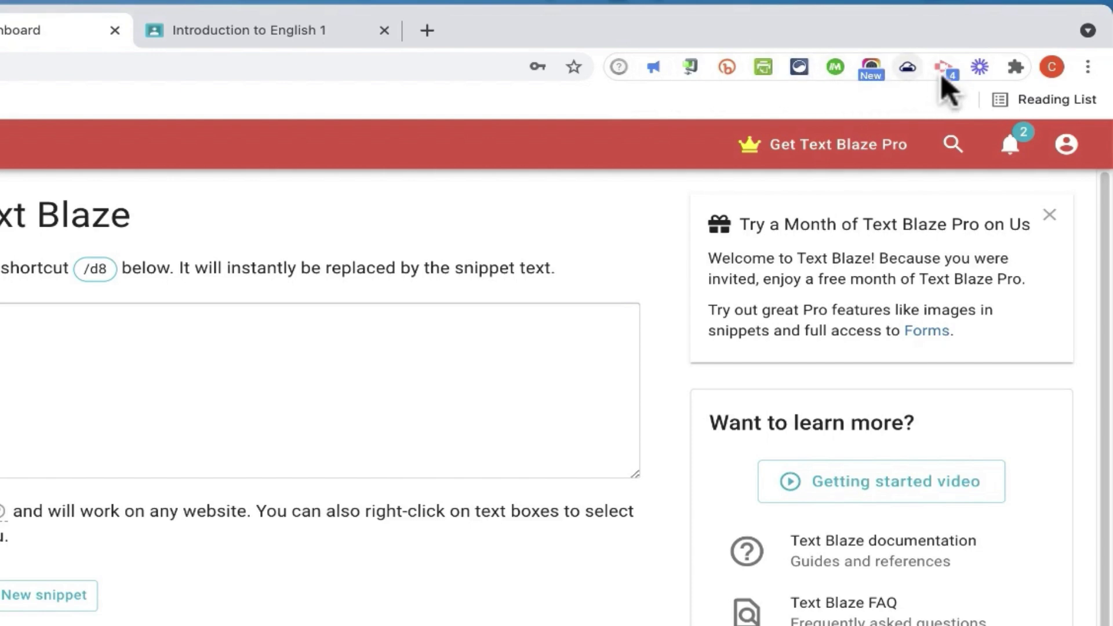
# Step: Pin the Text Blaze extension in Chrome's extensions list
pyautogui.click(1014, 68)
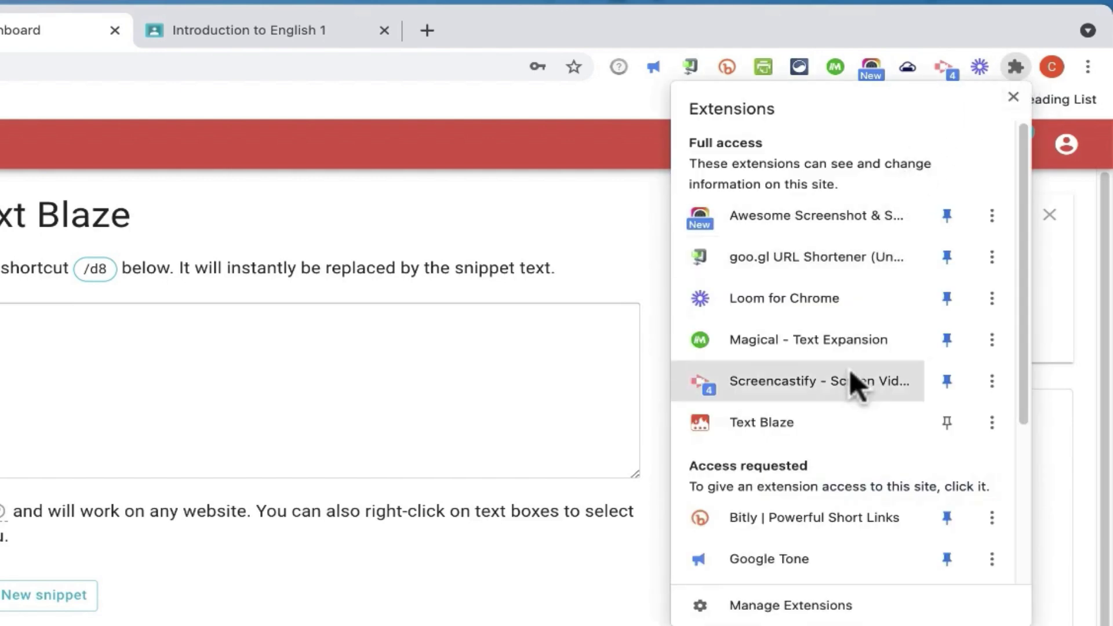
pyautogui.click(948, 429)
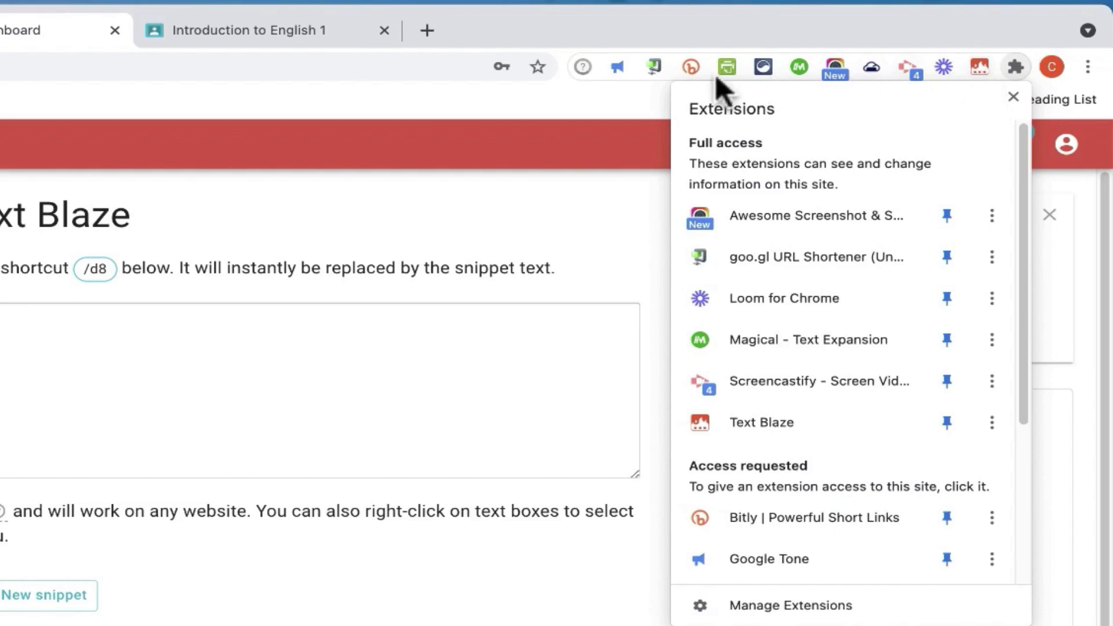
pyautogui.click(628, 99)
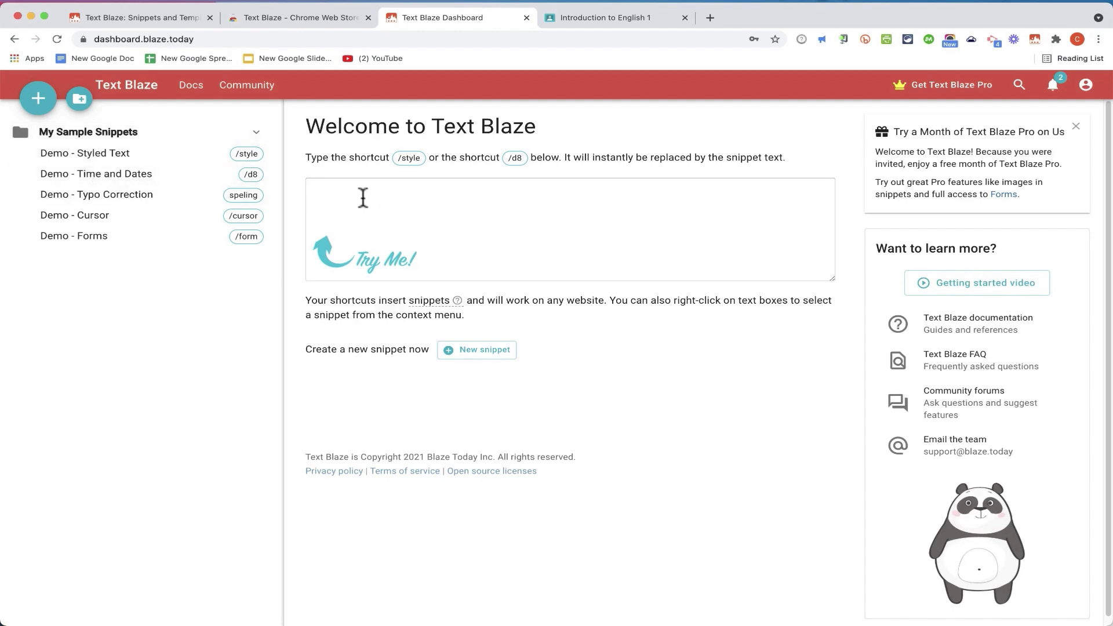
# Step: Zoom in and try the /style and /d8 shortcuts in the Try Me box
pyautogui.click(363, 198)
pyautogui.press('super+equal')
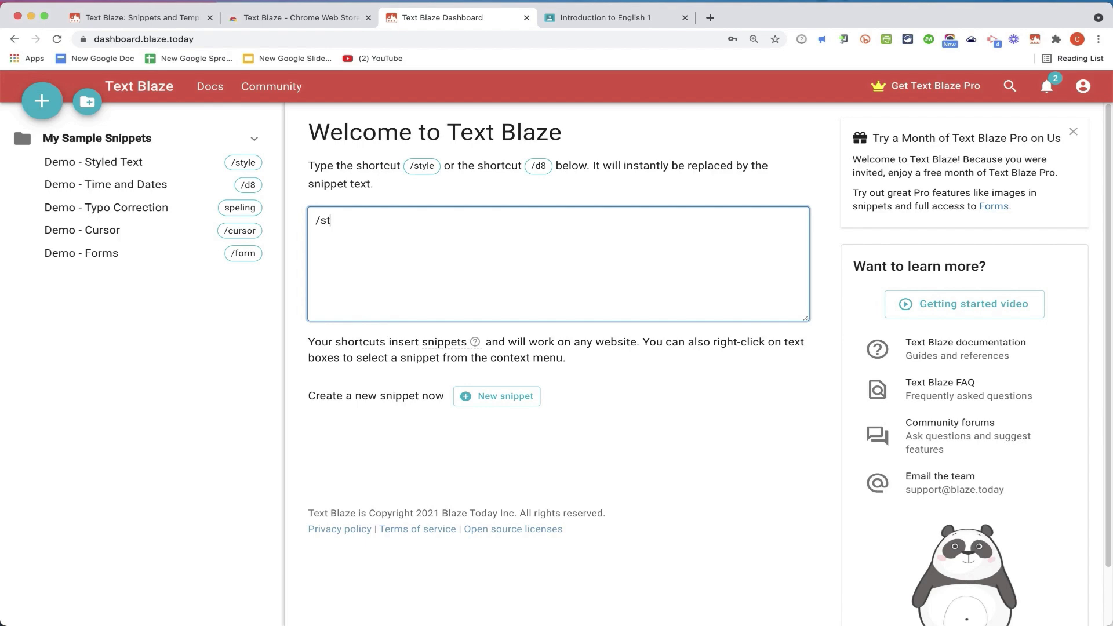
pyautogui.write('/style your snippets:')
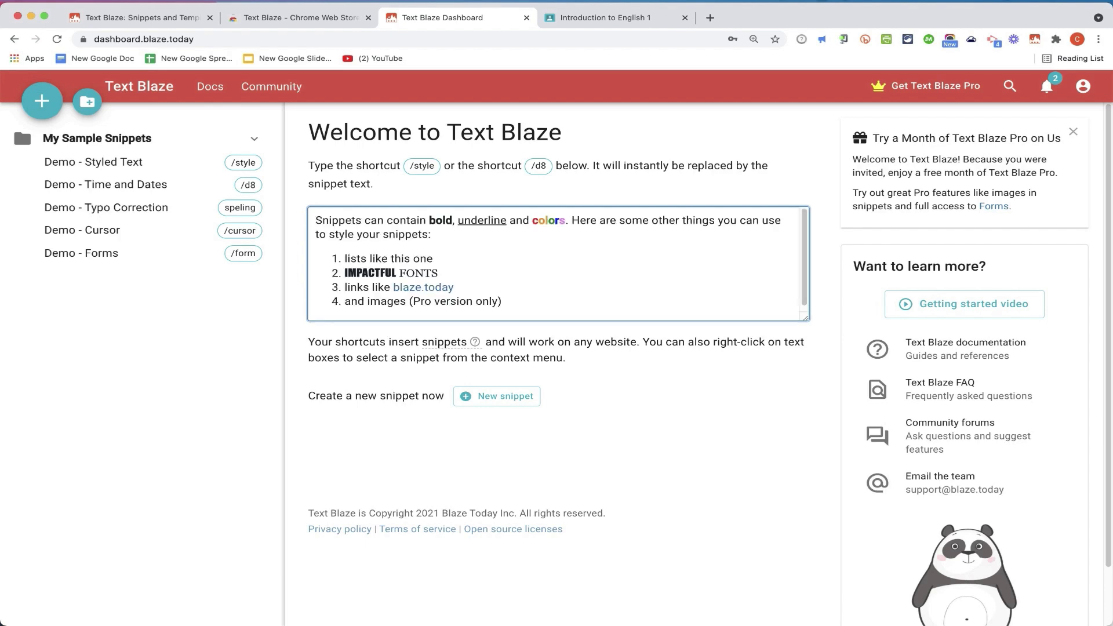
pyautogui.press('super+a')
pyautogui.press('BackSpace')
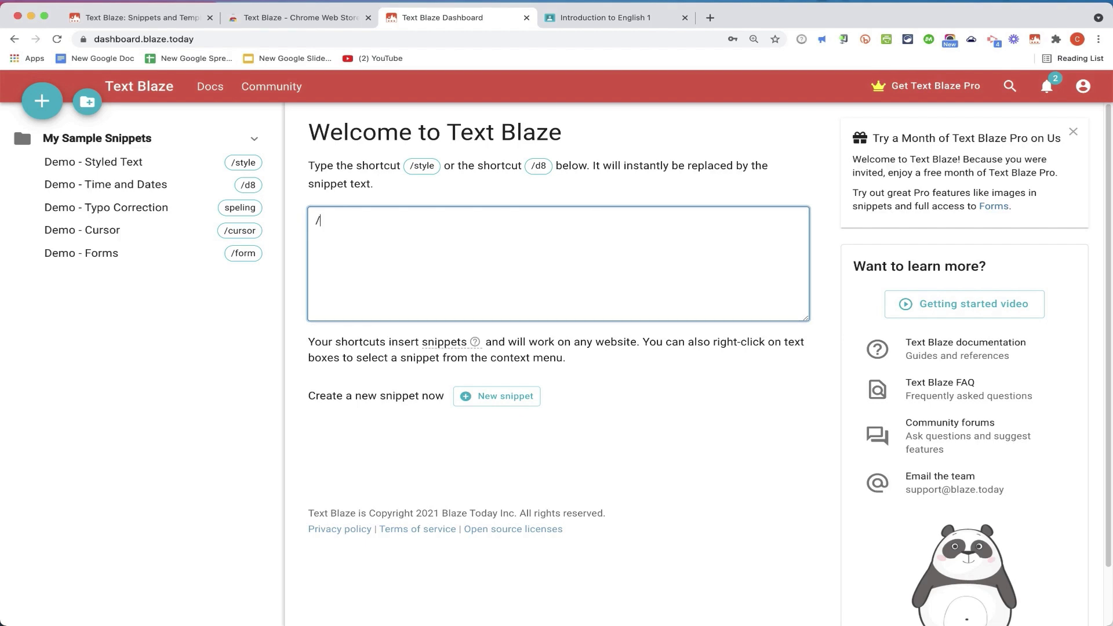
pyautogui.write('/d8')
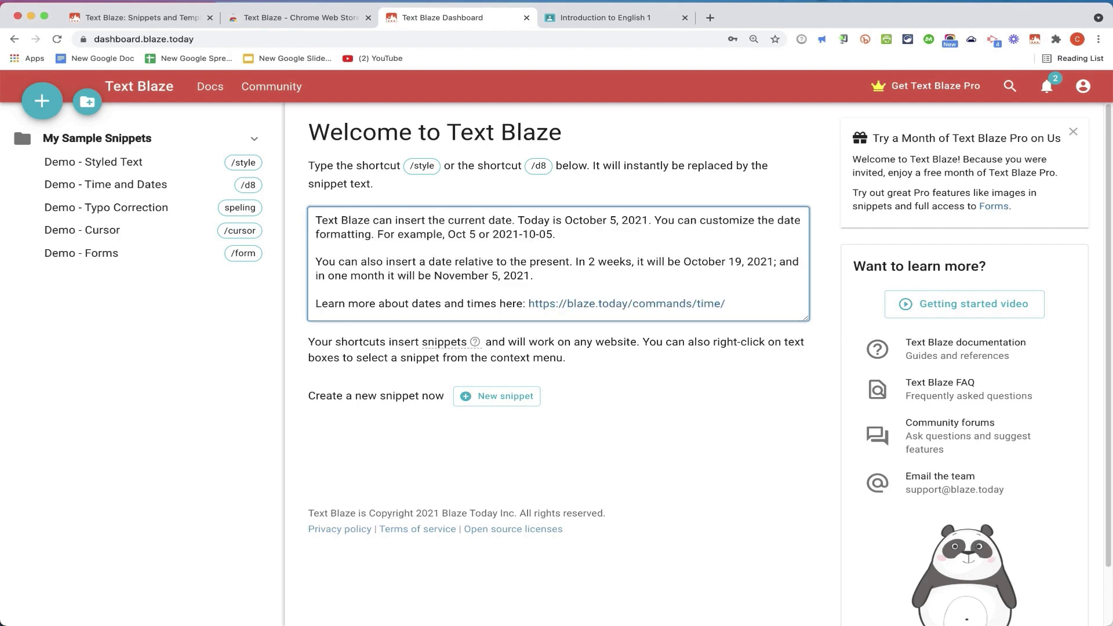
# Step: Browse the Styled Text, Time and Dates, and Cursor demos, ending on Demo - Forms
pyautogui.click(111, 167)
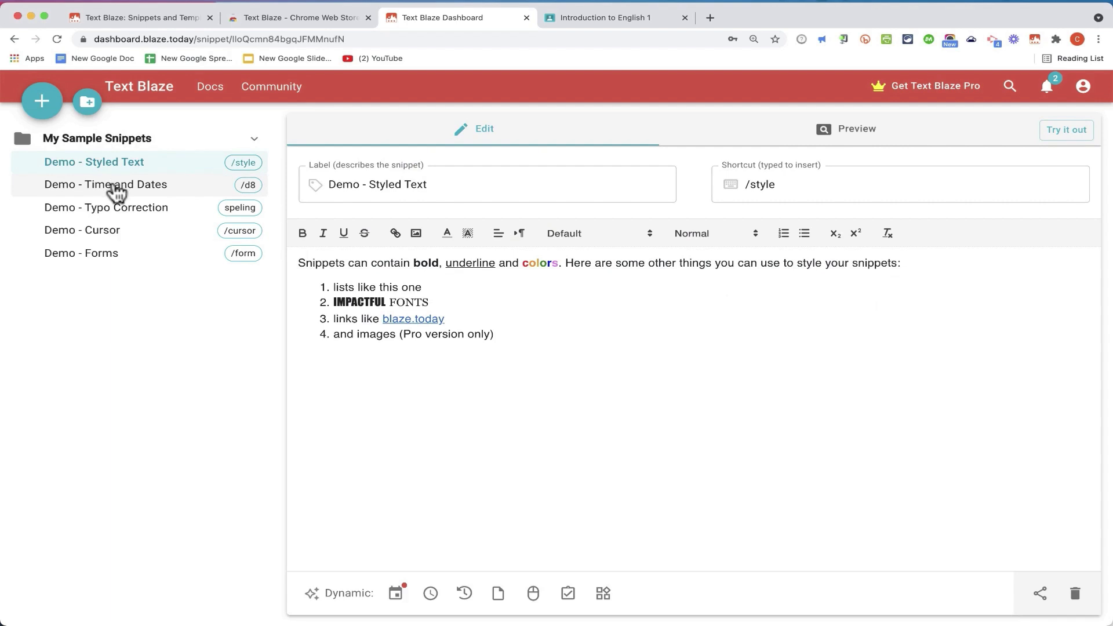
pyautogui.click(116, 188)
pyautogui.click(91, 234)
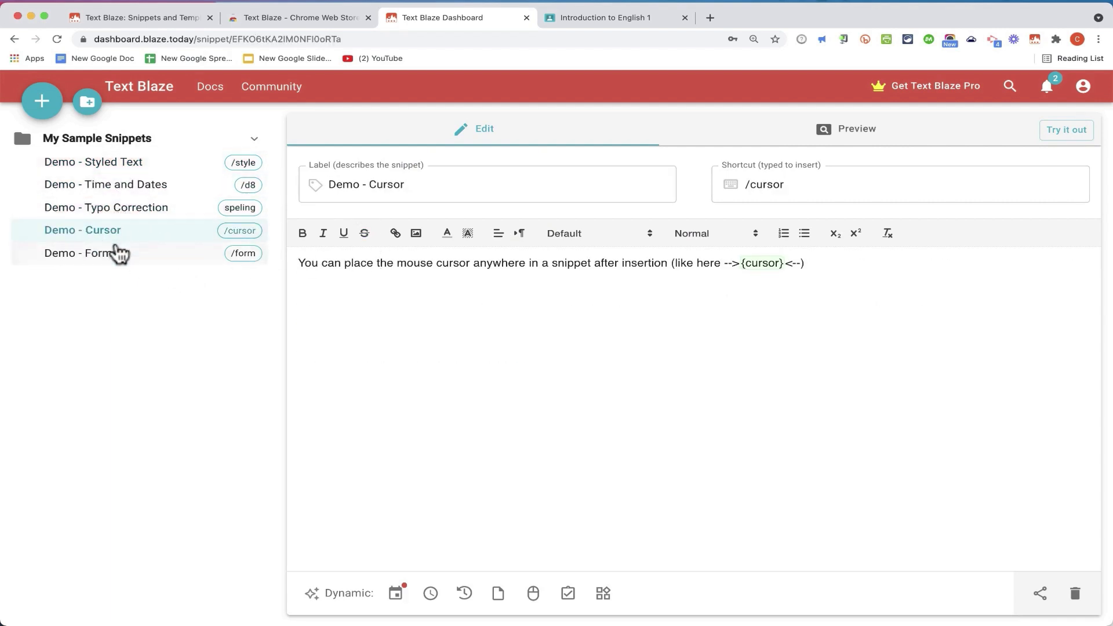
pyautogui.click(116, 253)
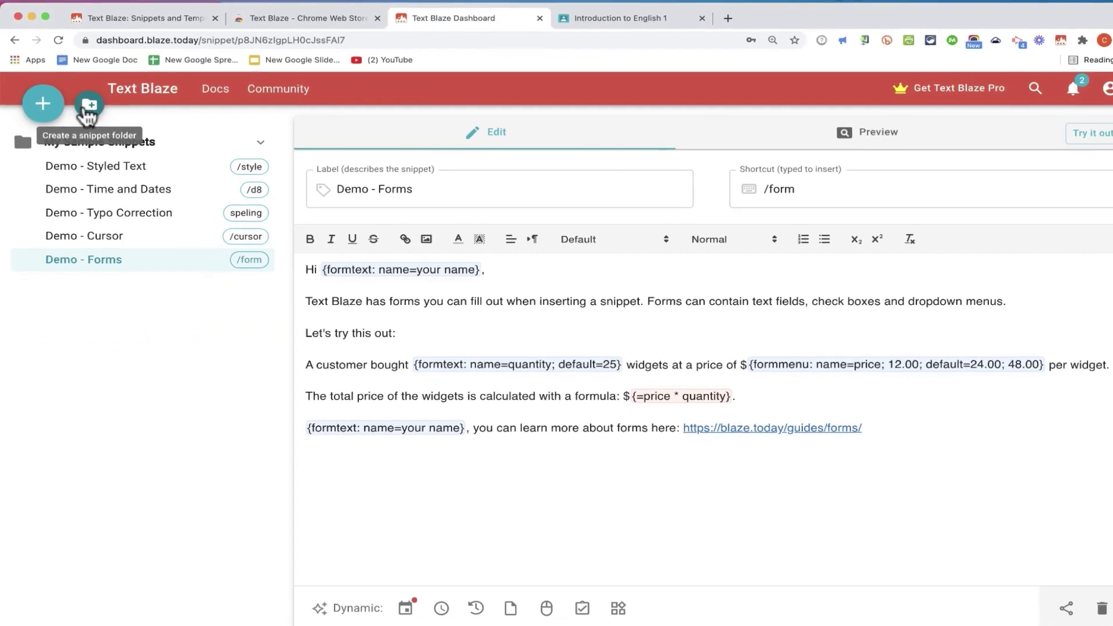
# Step: Create a new snippet folder and rename it Education
pyautogui.click(87, 103)
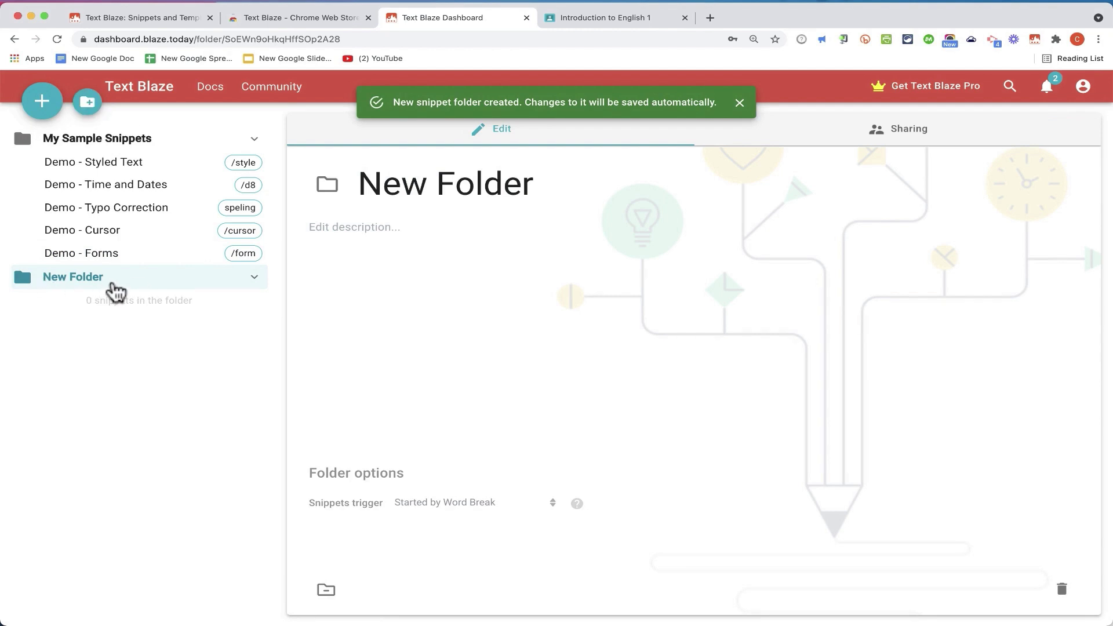
pyautogui.rightClick(107, 287)
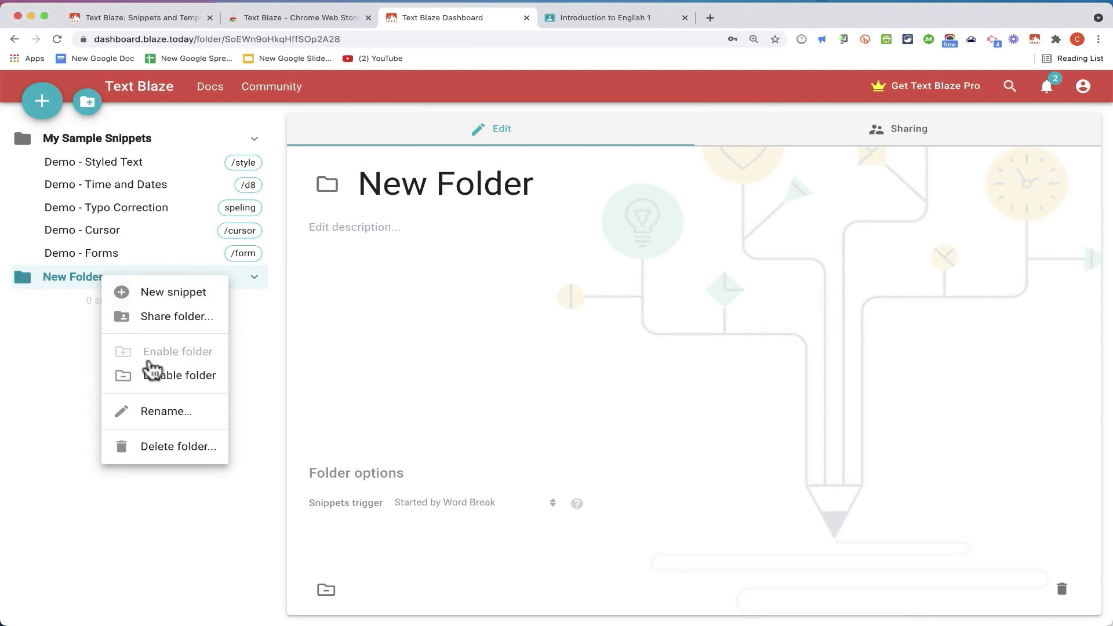
pyautogui.click(173, 415)
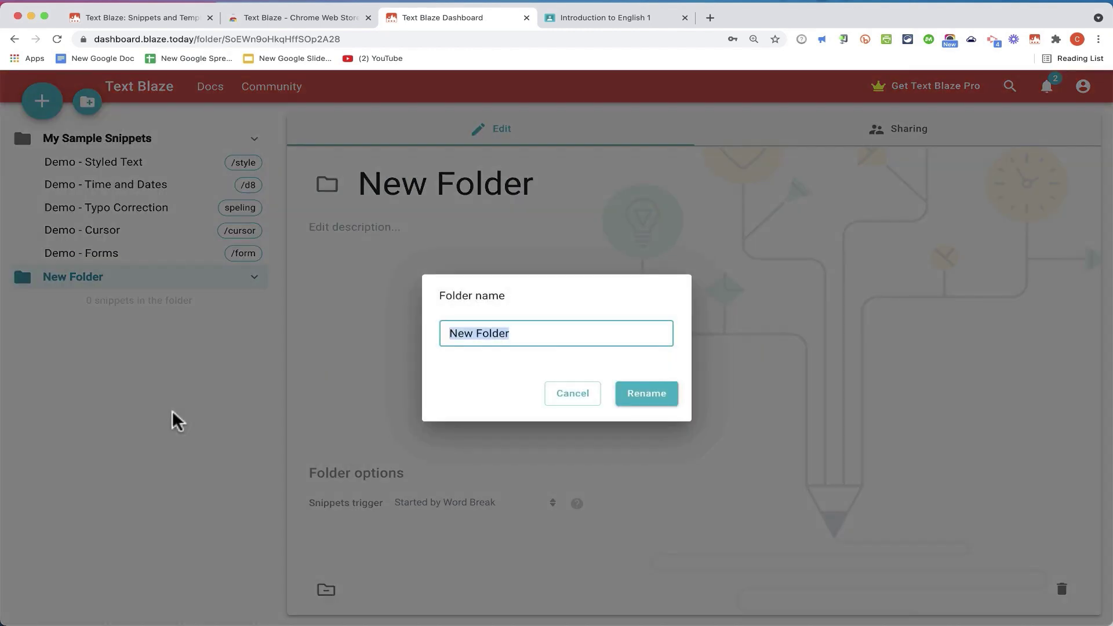
pyautogui.write('Education')
pyautogui.click(655, 397)
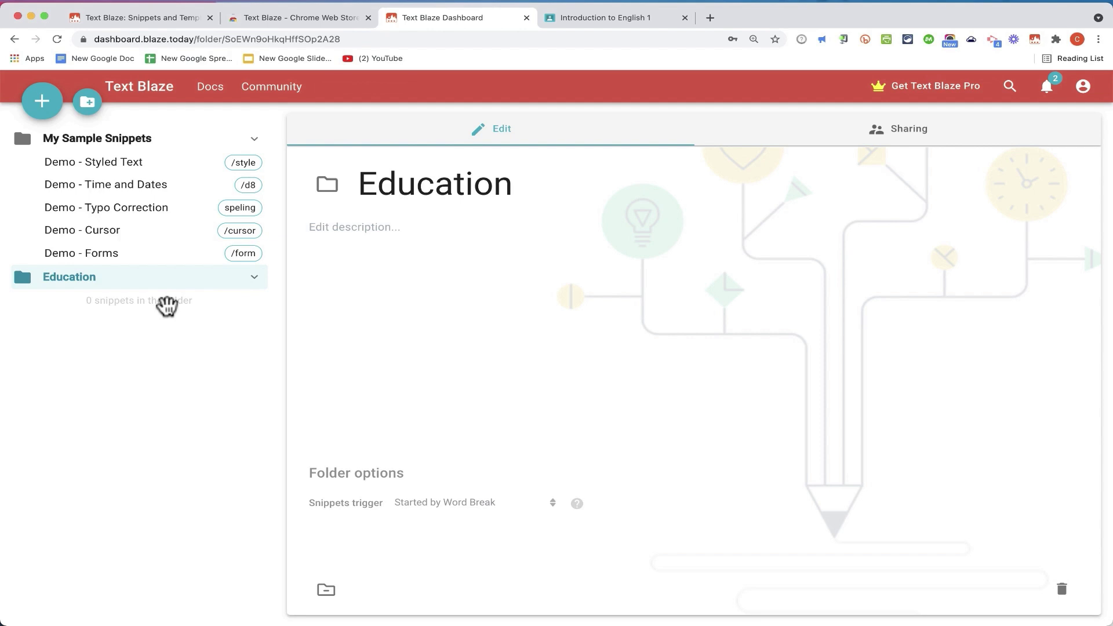
# Step: Create a second snippet folder named Gaming
pyautogui.click(87, 104)
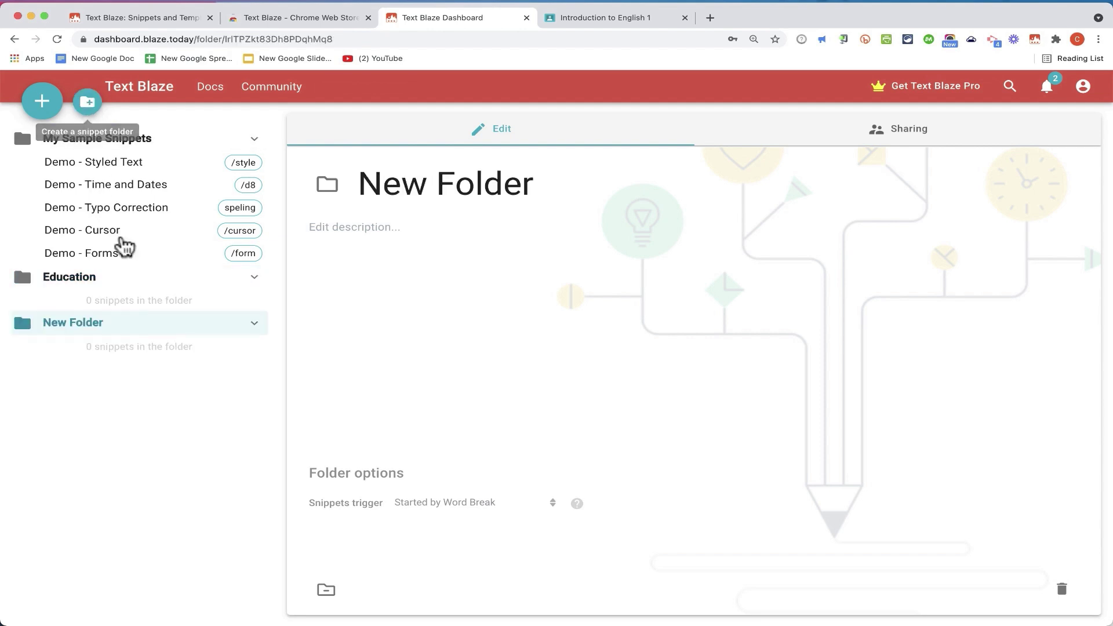
pyautogui.rightClick(105, 327)
pyautogui.click(174, 458)
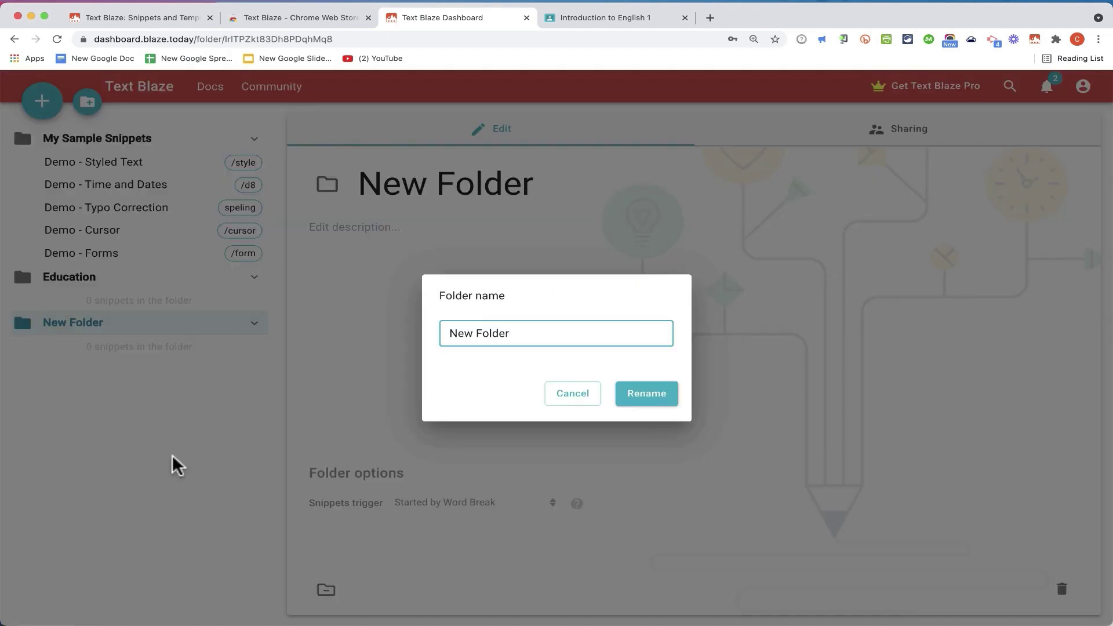
pyautogui.write('Gaming')
pyautogui.press('Return')
# Step: Create a third folder named Business, then select the Education folder
pyautogui.click(88, 103)
pyautogui.rightClick(105, 368)
pyautogui.click(189, 507)
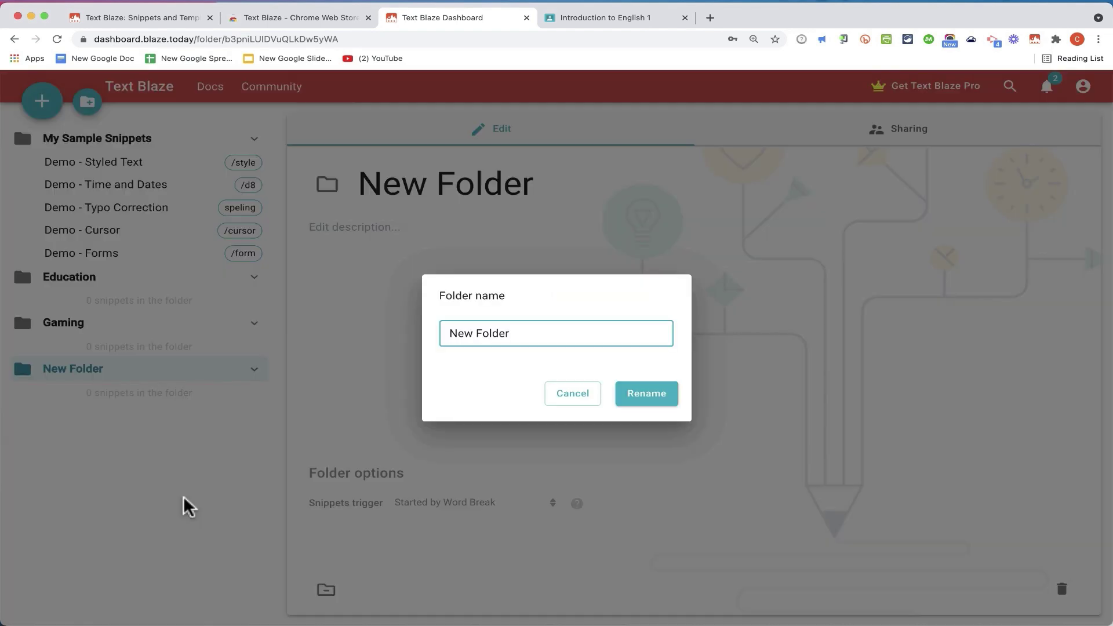
pyautogui.press('BackSpace')
pyautogui.press('BackSpace')
pyautogui.press('BackSpace')
pyautogui.press('BackSpace')
pyautogui.press('BackSpace')
pyautogui.press('BackSpace')
pyautogui.press('BackSpace')
pyautogui.press('BackSpace')
pyautogui.press('BackSpace')
pyautogui.press('BackSpace')
pyautogui.write('Business')
pyautogui.click(630, 399)
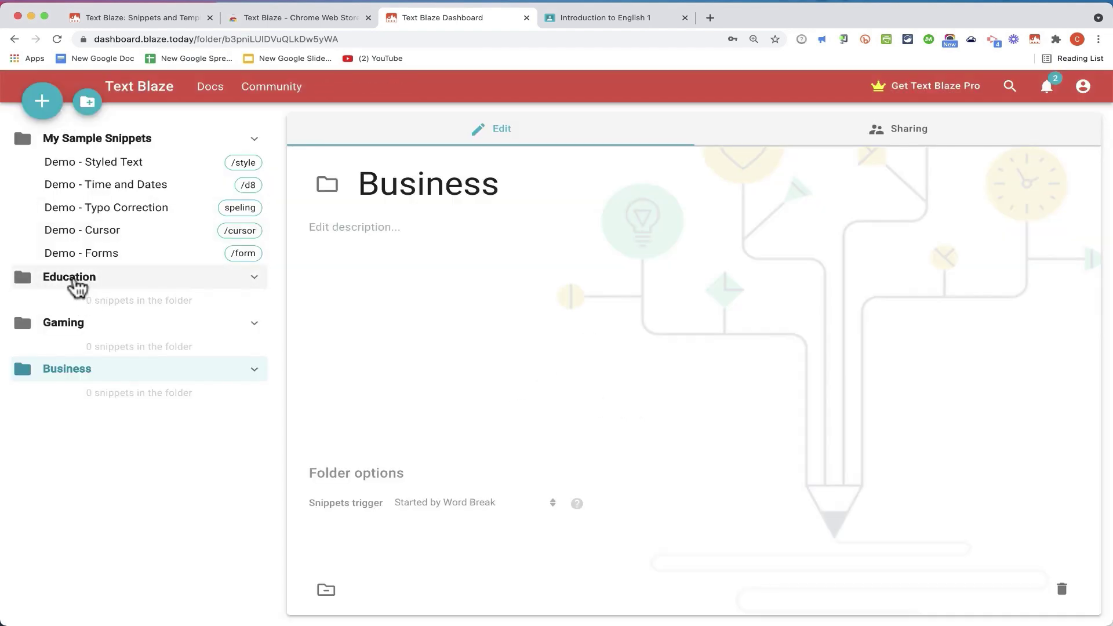
pyautogui.click(76, 281)
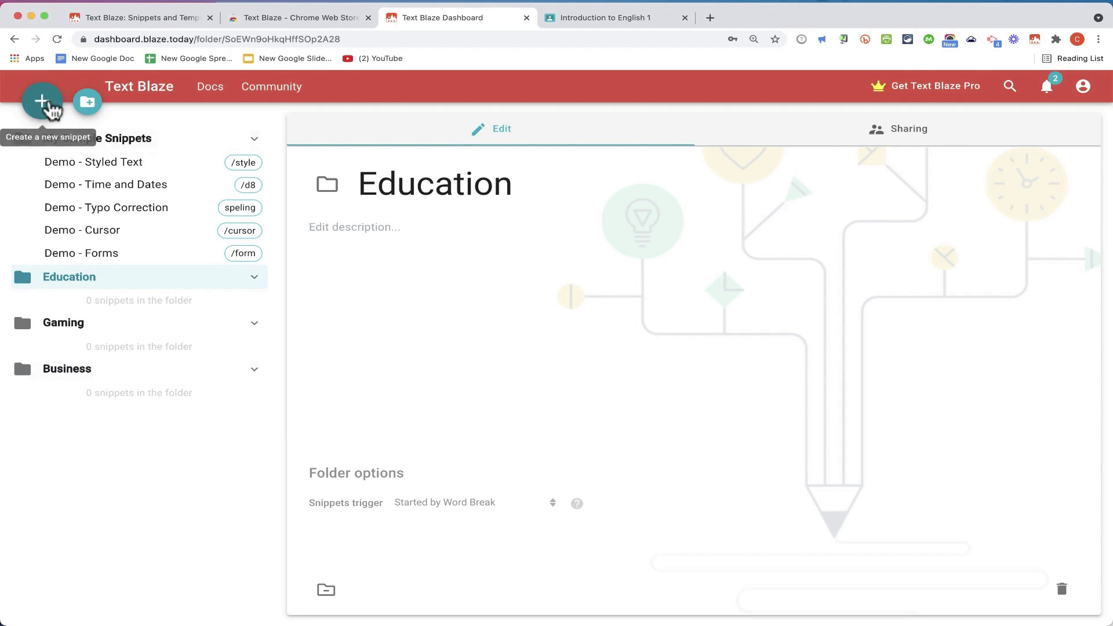
# Step: Create a new snippet inside the Education folder
pyautogui.click(43, 104)
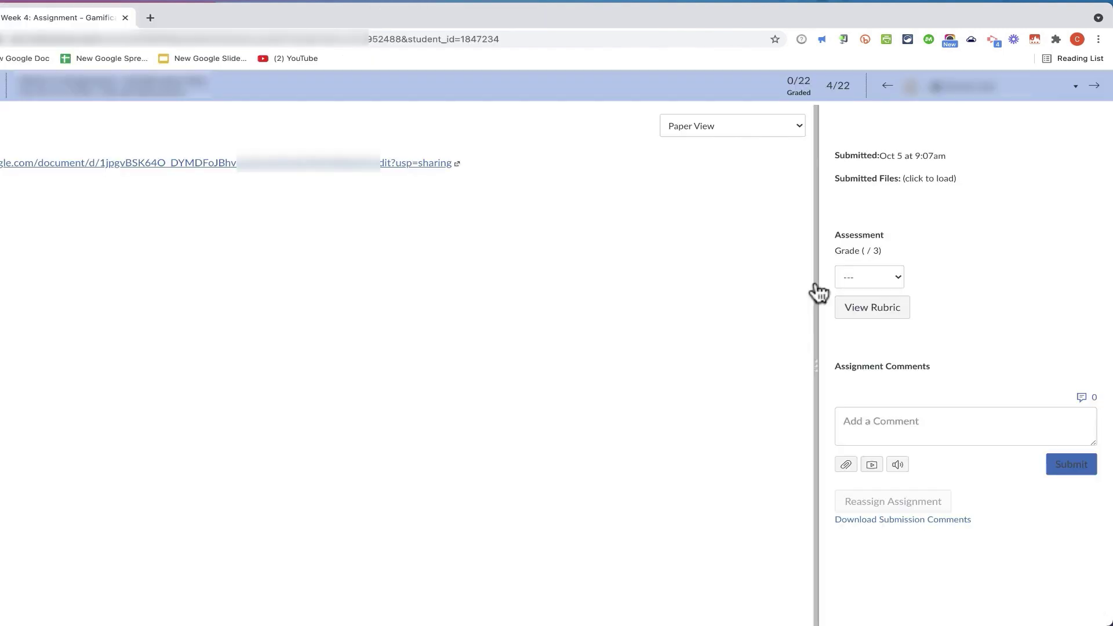
# Step: Enter 'Excellent work on this great gamification plan! So well done.' as the SpeedGrader comment and select it
pyautogui.click(1095, 87)
pyautogui.click(1094, 87)
pyautogui.click(894, 427)
pyautogui.write('Excellent work on this great gamification plan! So well done.')
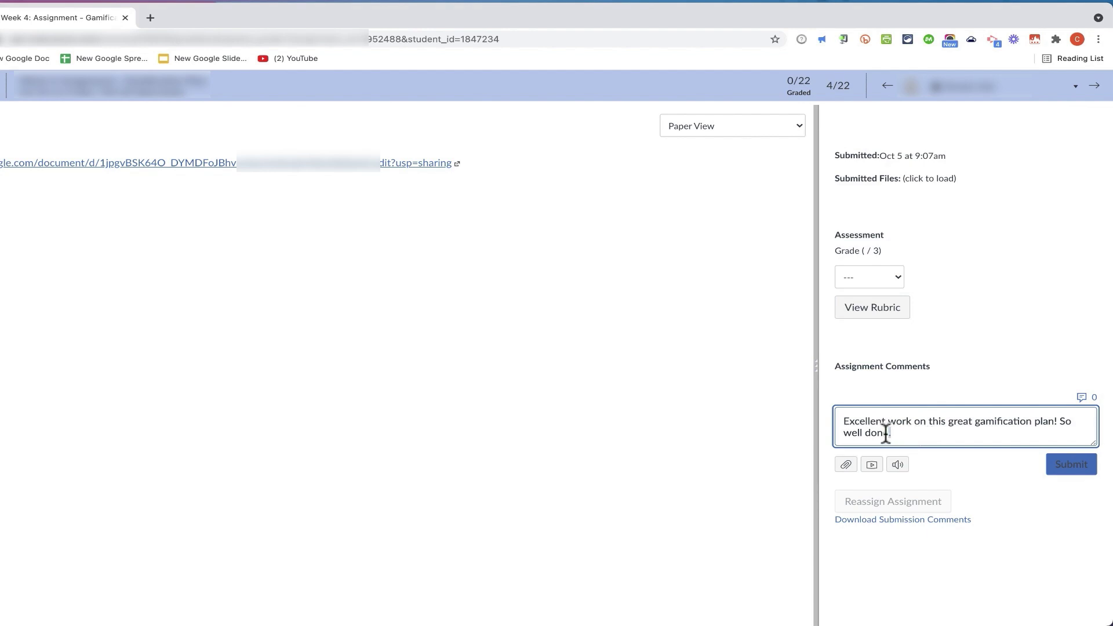
pyautogui.hotkey('ctrl', 'a')
pyautogui.press('super+c')
pyautogui.press('super+Tab')
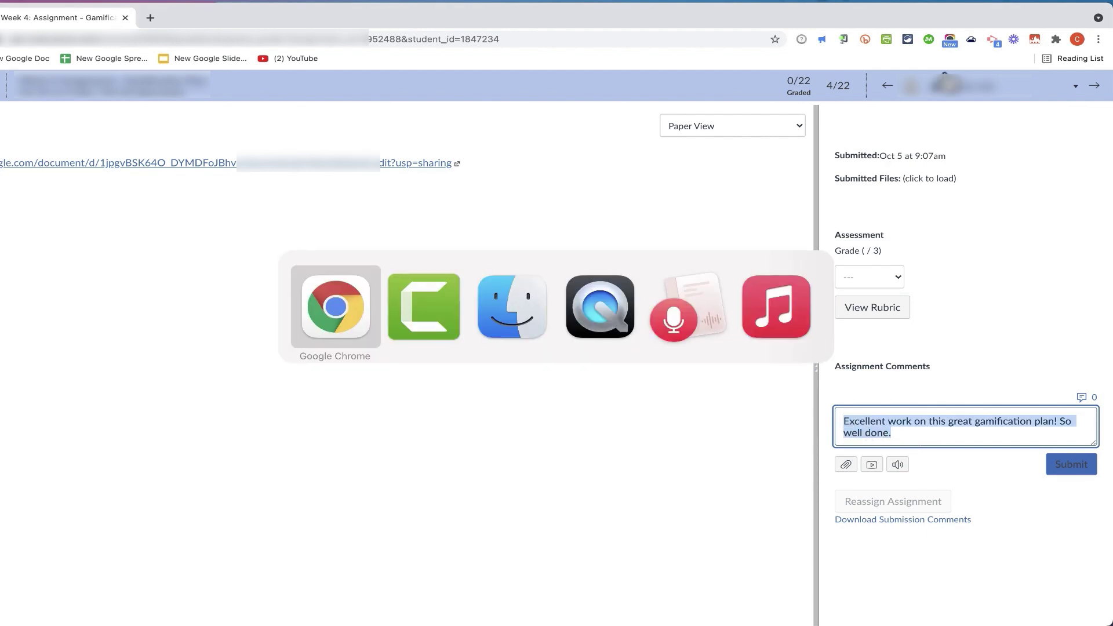
# Step: Paste the praise comment into the snippet and label it 'Excellent gamification plan'
pyautogui.press('super+Tab')
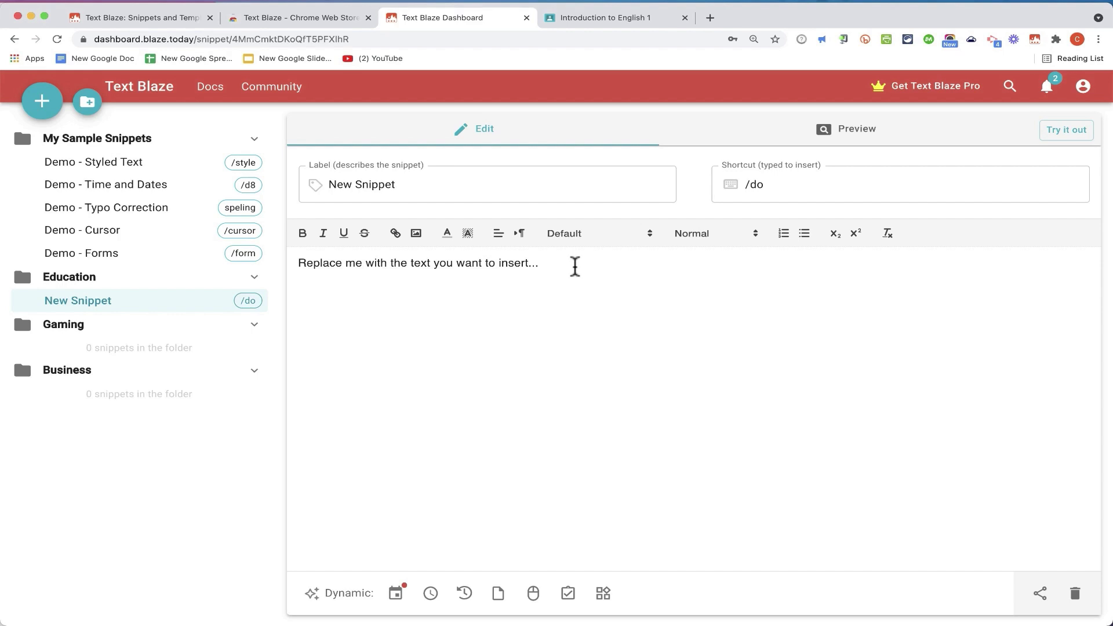
pyautogui.moveTo(573, 264); pyautogui.dragTo(205, 276)
pyautogui.press('super+v')
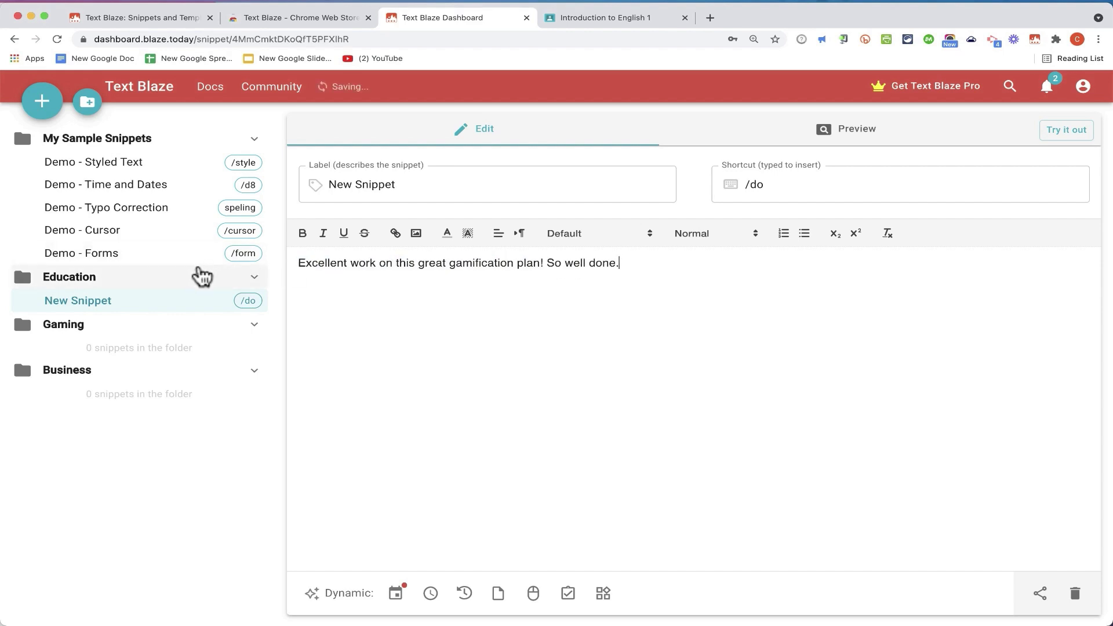
pyautogui.hotkey('shift', 'Tab')
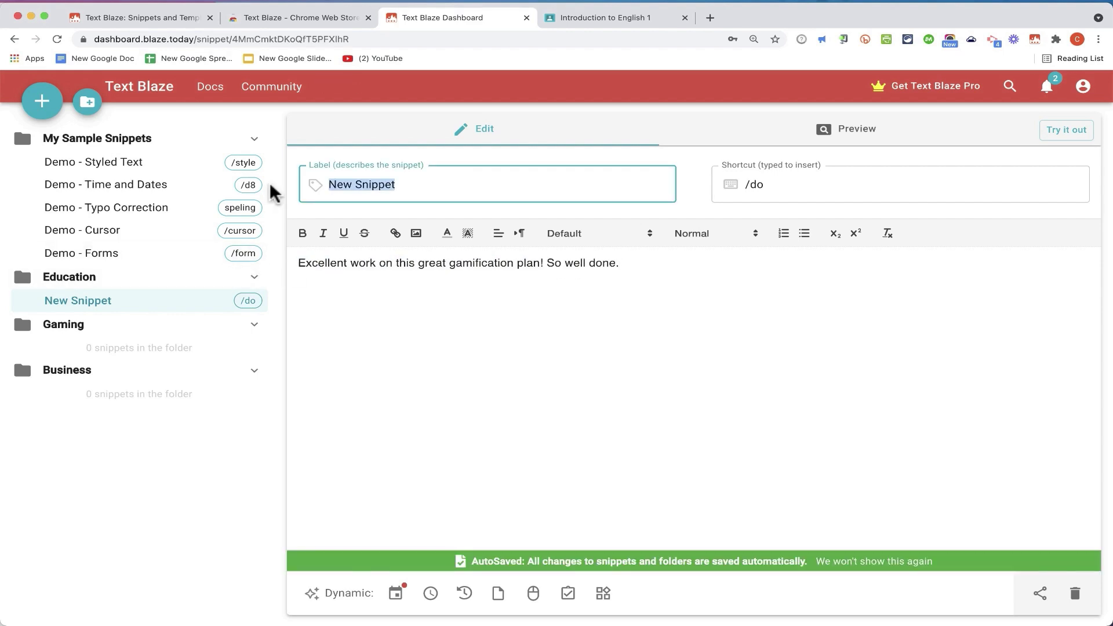
pyautogui.write('Exc')
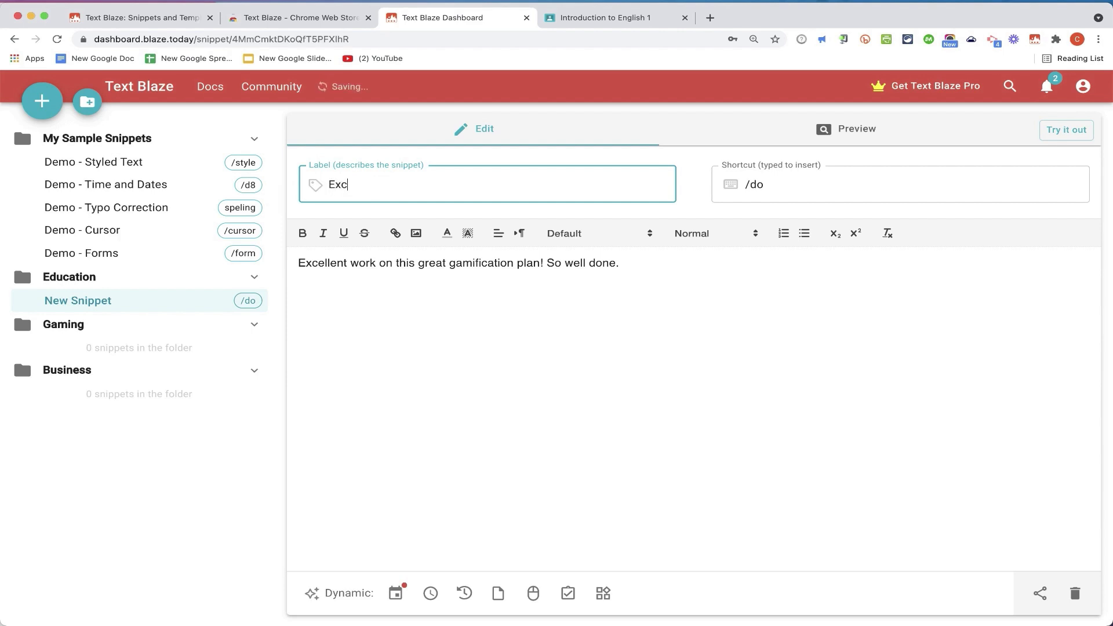
pyautogui.write('ellent gamification plan')
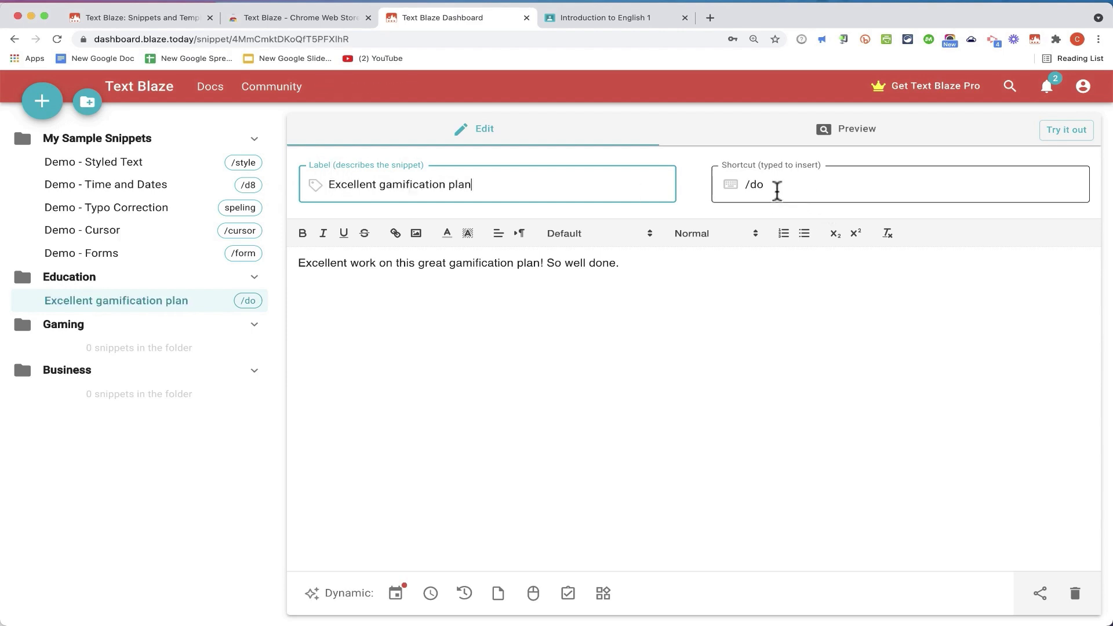
# Step: Change the snippet shortcut from /do to /exg, then clear the Canvas comment box
pyautogui.doubleClick(759, 185)
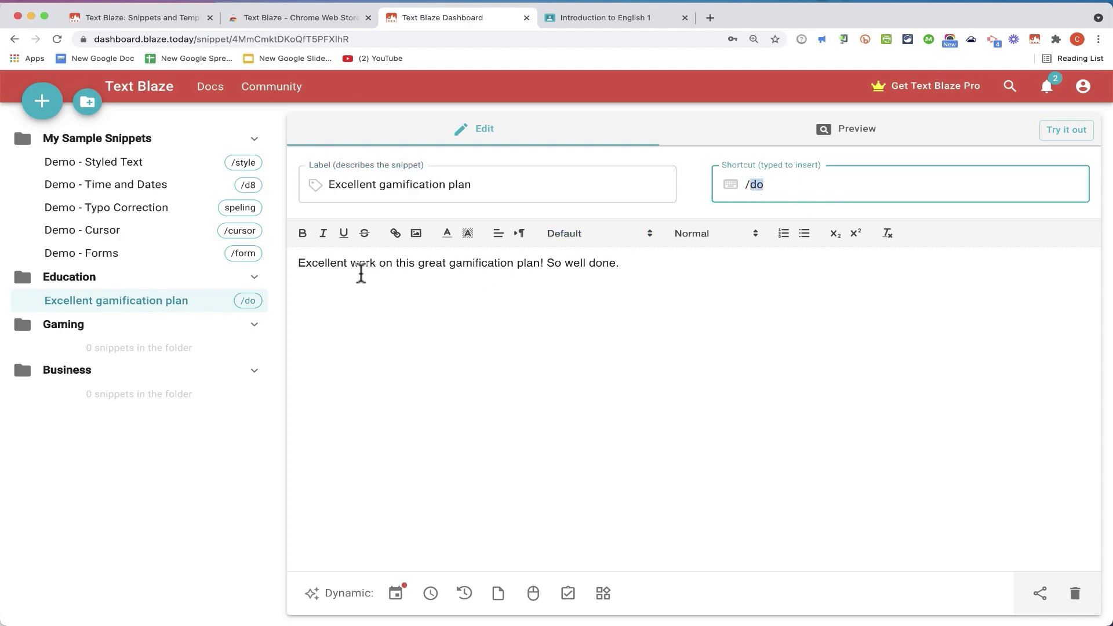
pyautogui.write('exg')
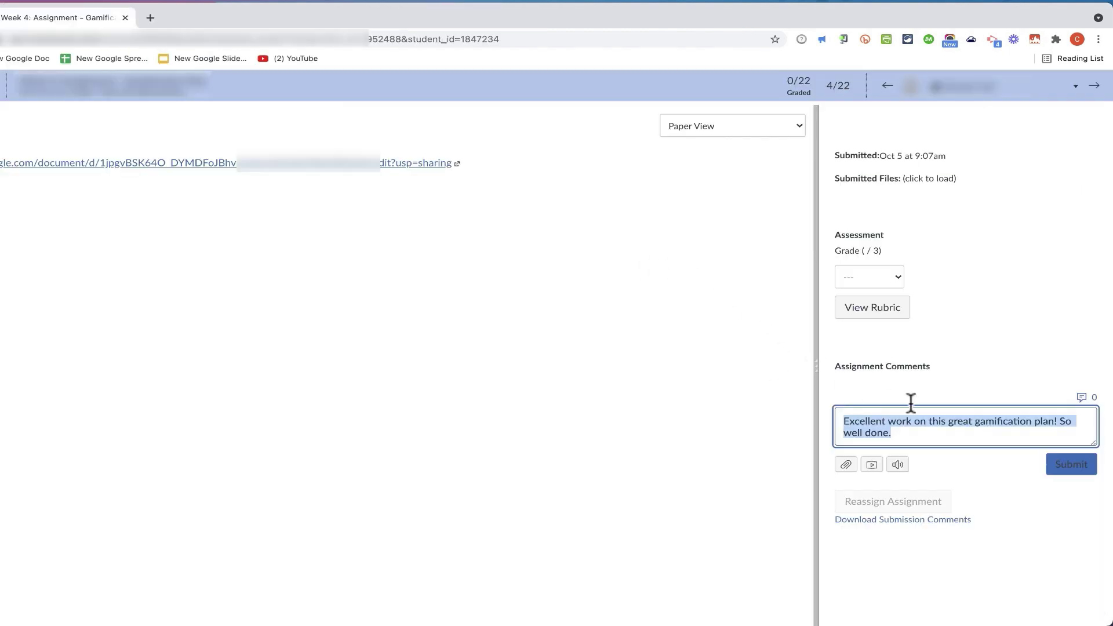
pyautogui.press('BackSpace')
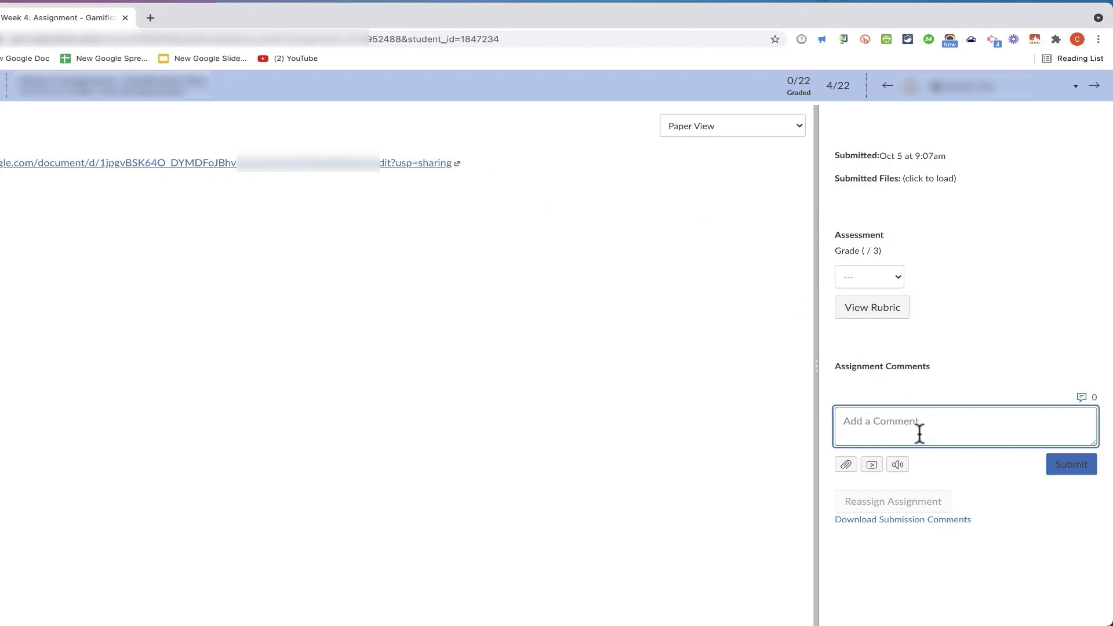
# Step: Type the gamification snippet shortcut into the Canvas comment box
pyautogui.write('/exc')
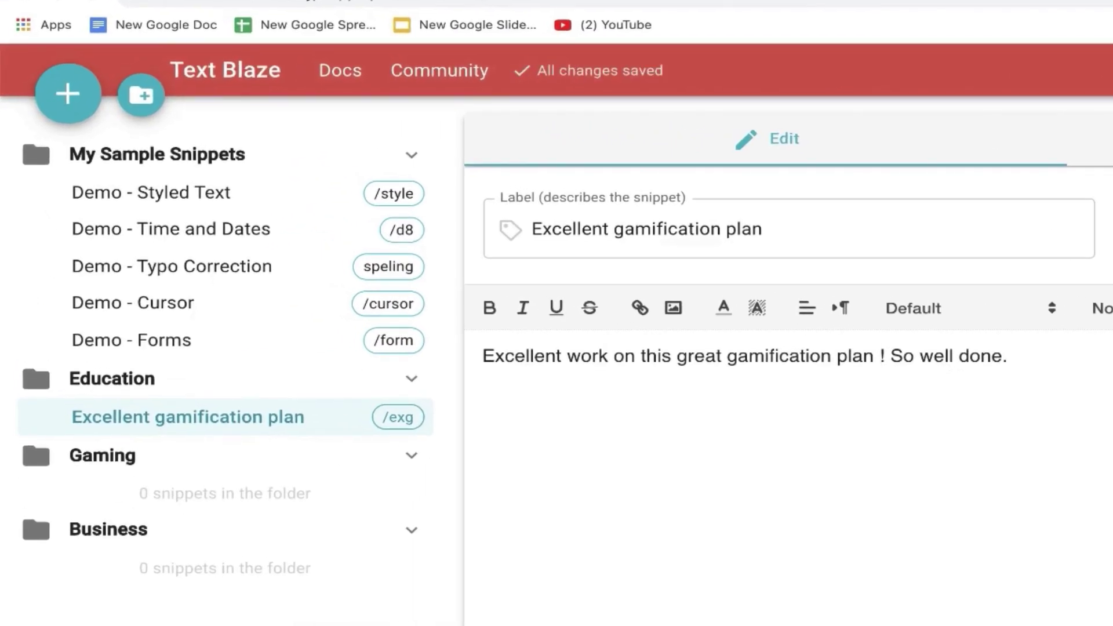
# Step: Insert a {cursor} placeholder after 'plan' in the /exg snippet text
pyautogui.write('{')
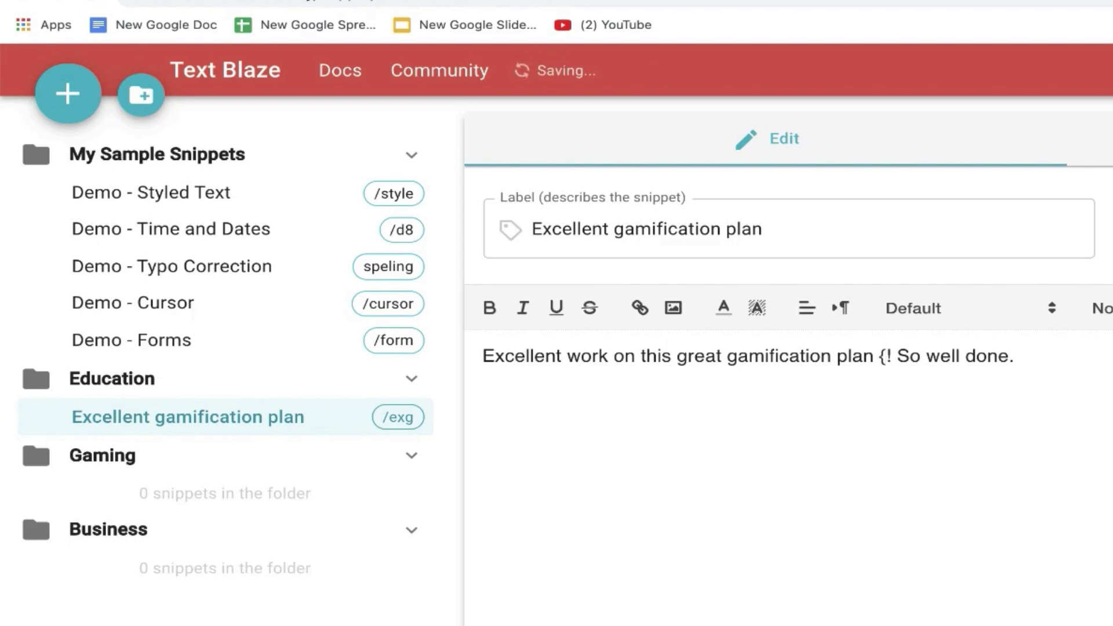
pyautogui.write('cu')
pyautogui.write('rsor')
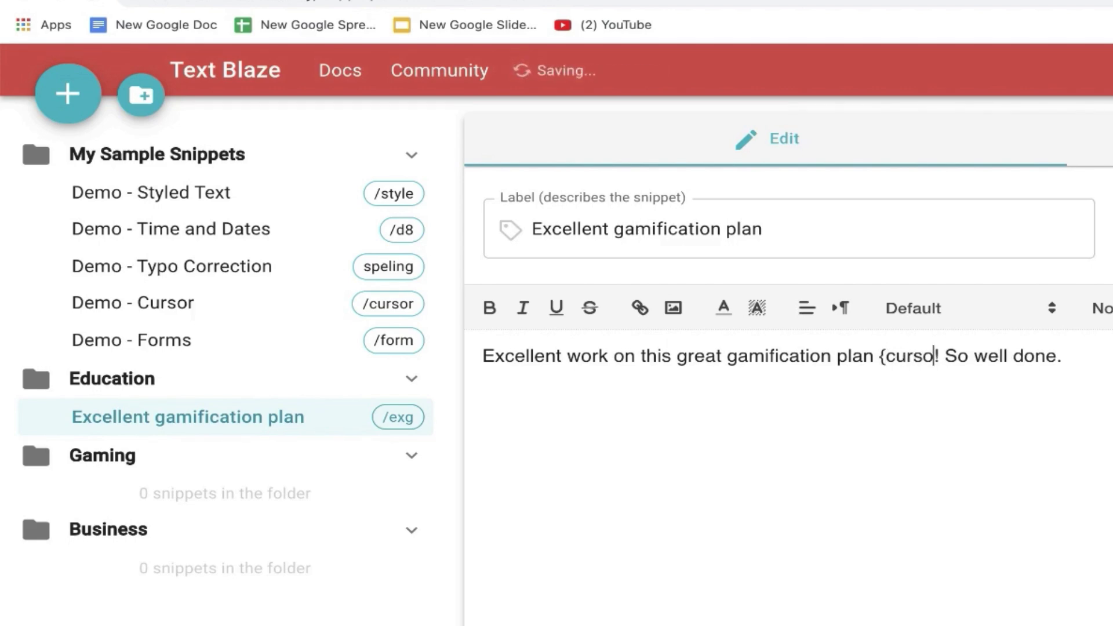
pyautogui.write('}')
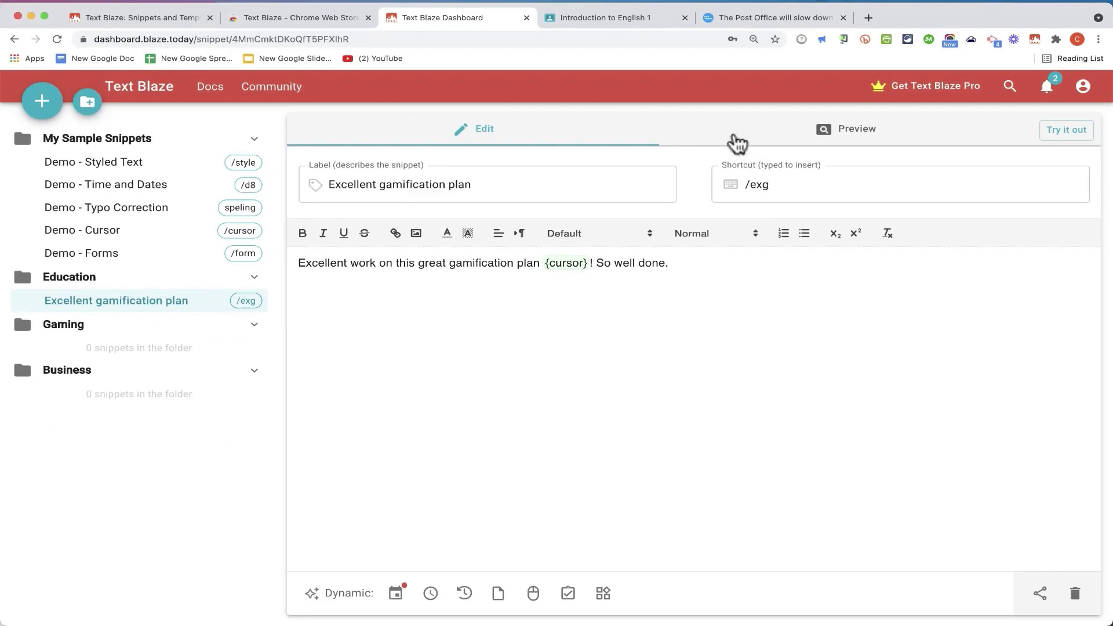
# Step: Open the student work for Conversation with Another Student in Introduction to English 1
pyautogui.click(642, 23)
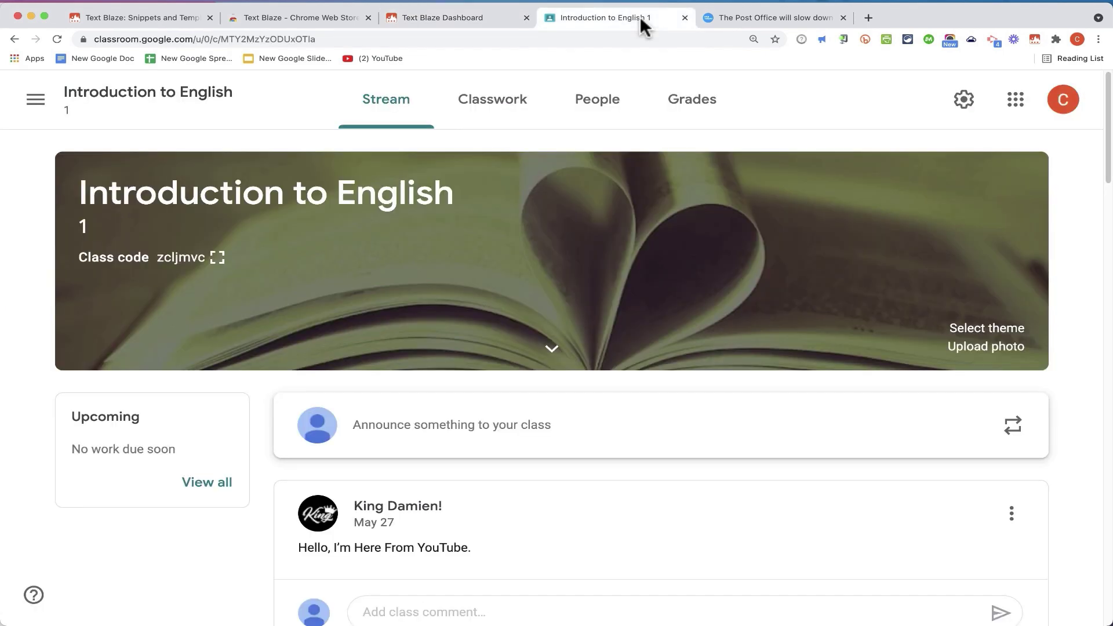
pyautogui.click(492, 99)
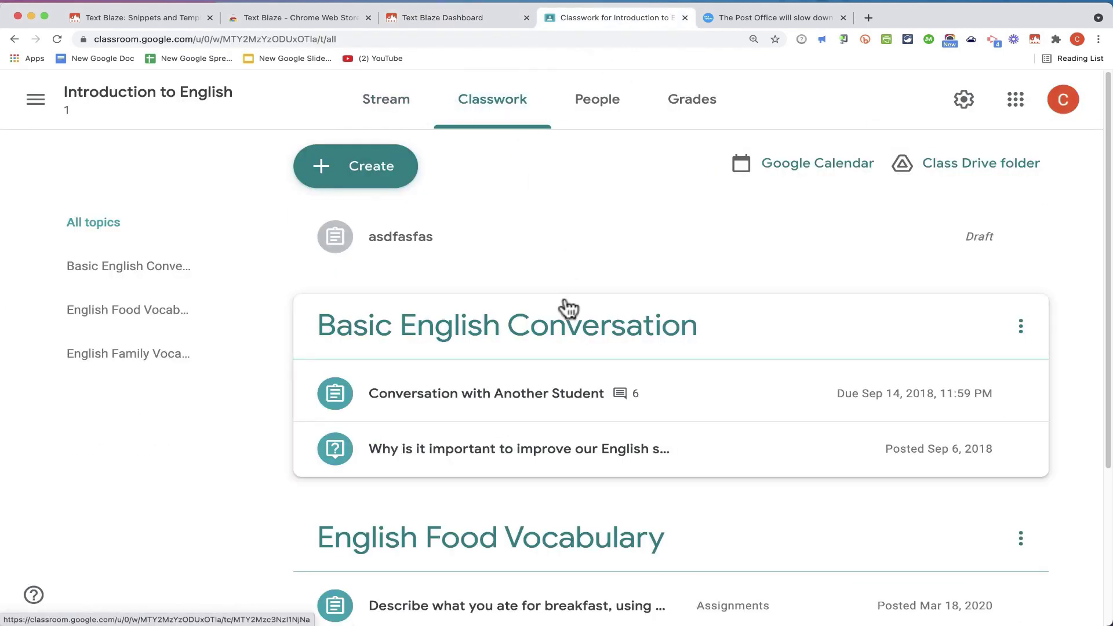
pyautogui.click(525, 400)
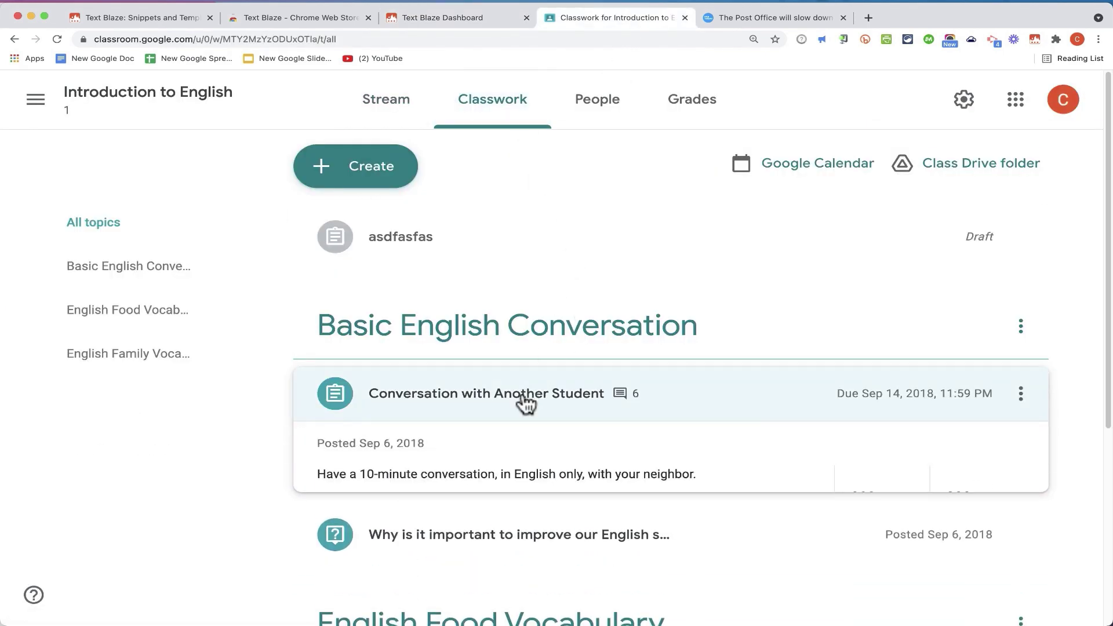
pyautogui.click(489, 482)
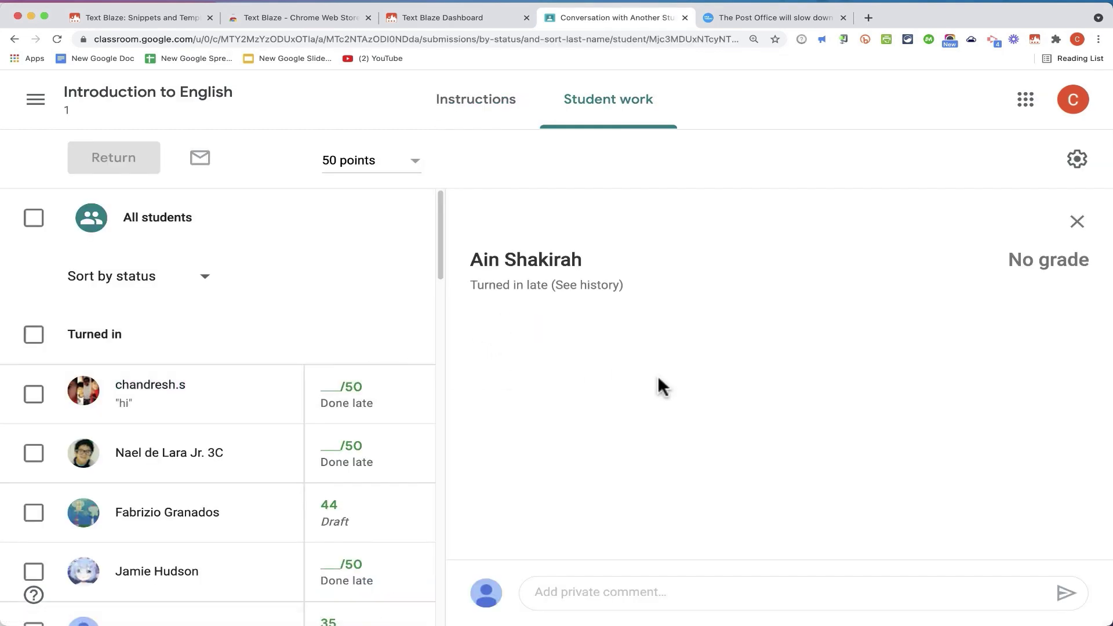
# Step: Add a private comment with the /exg praise snippet, filling in the student's first name
pyautogui.click(602, 592)
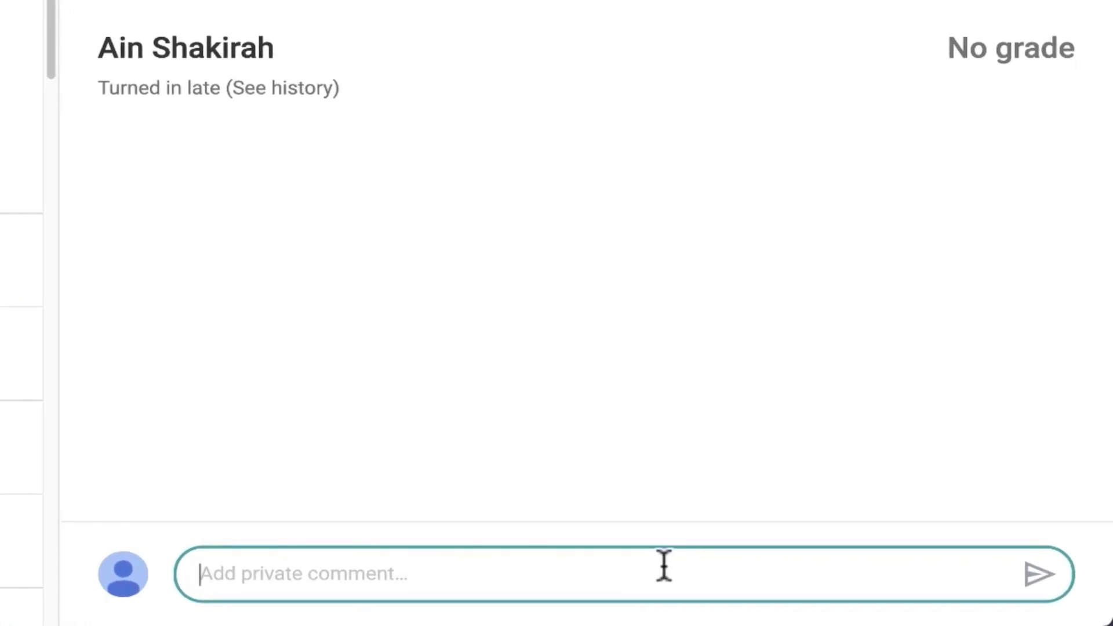
pyautogui.write('/ex')
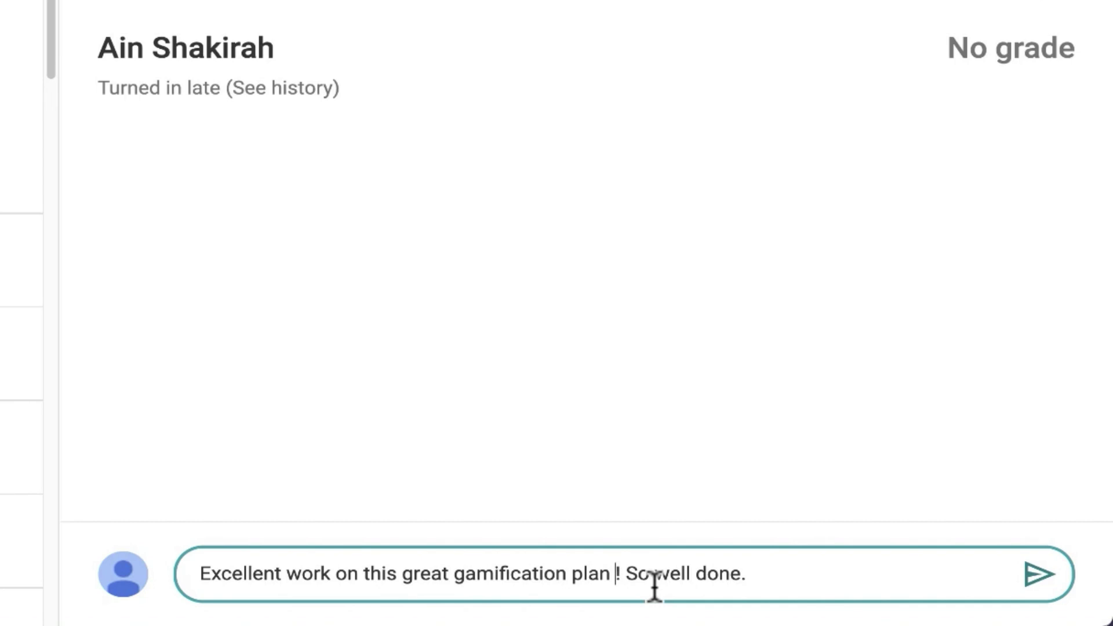
pyautogui.write('Jeff')
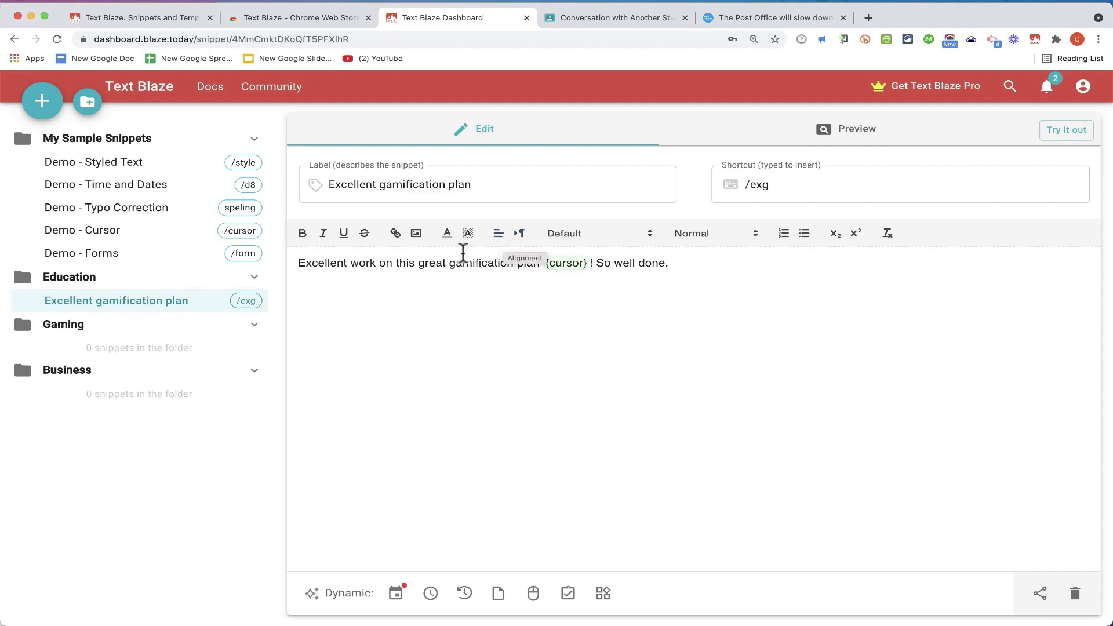
# Step: Create the 'Need post more discussion board' snippet with shortcut /modis and paste in the reminder paragraph
pyautogui.click(51, 107)
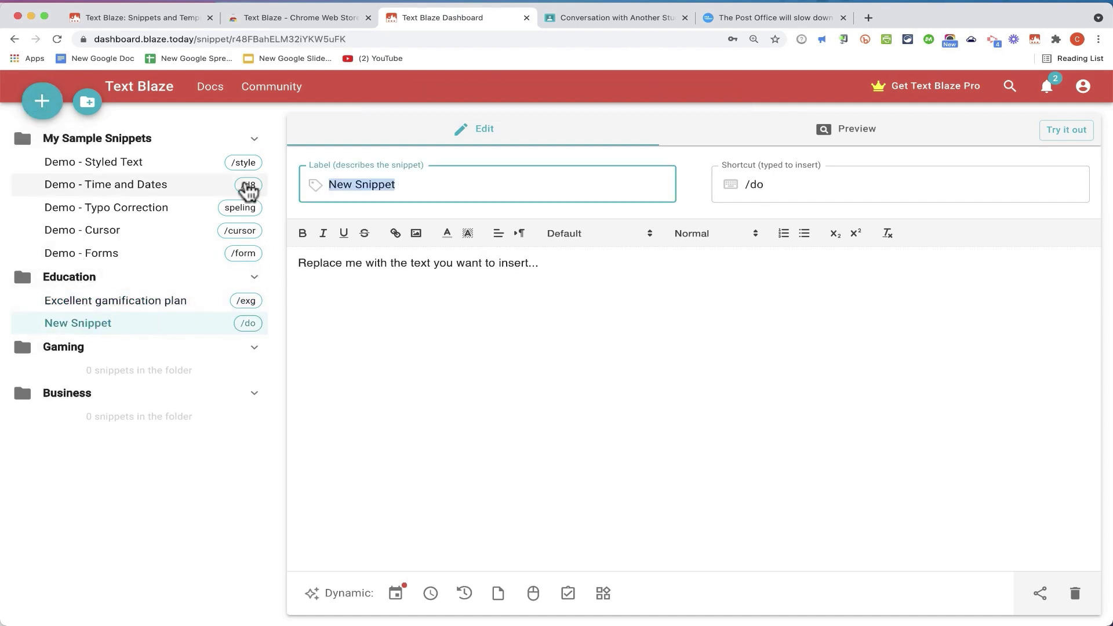
pyautogui.write('Needs')
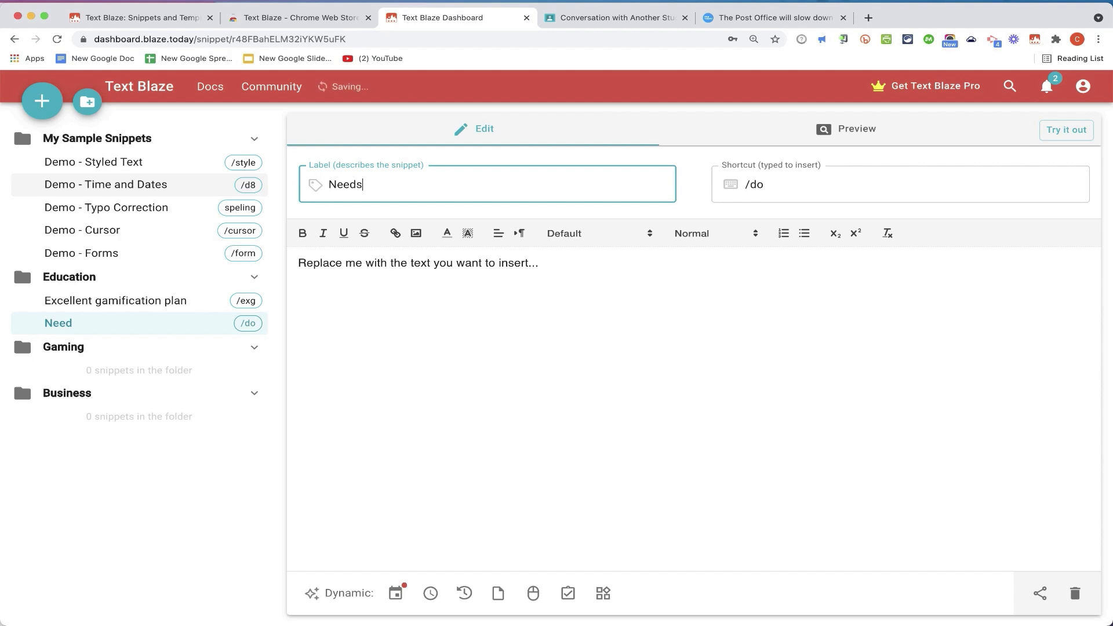
pyautogui.press('BackSpace')
pyautogui.write('post more discussion board')
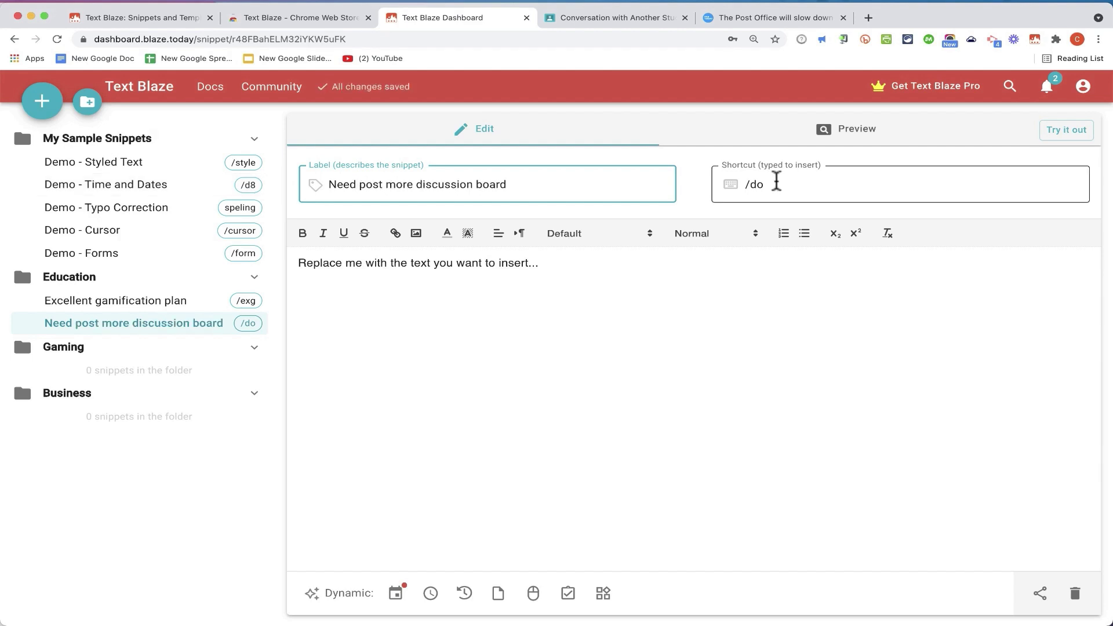
pyautogui.moveTo(774, 180); pyautogui.dragTo(749, 187)
pyautogui.write('modis')
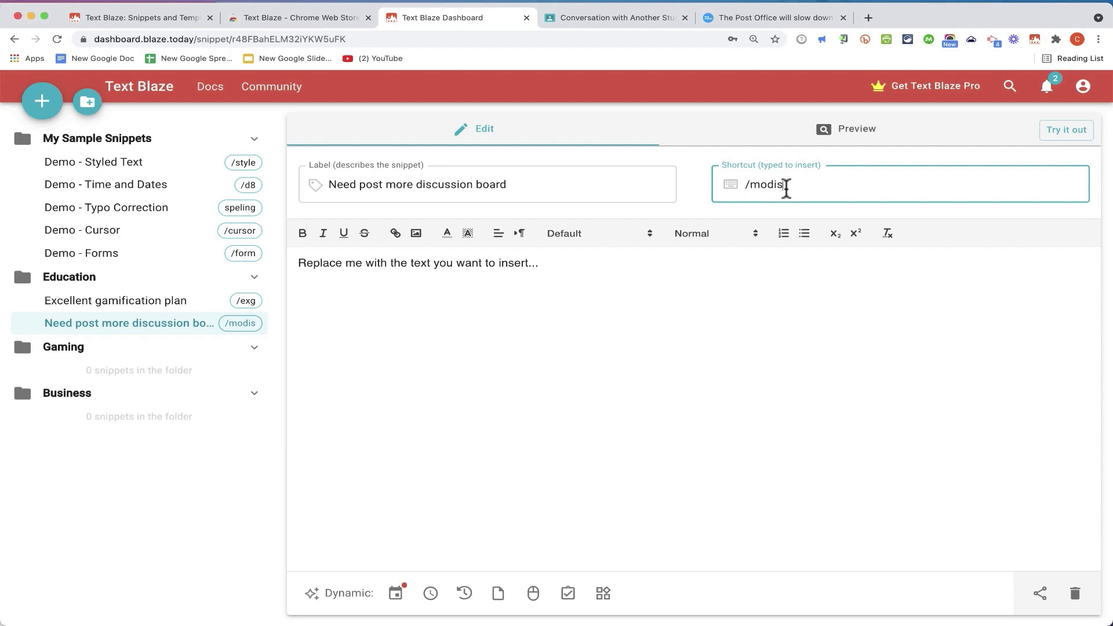
pyautogui.click(582, 265)
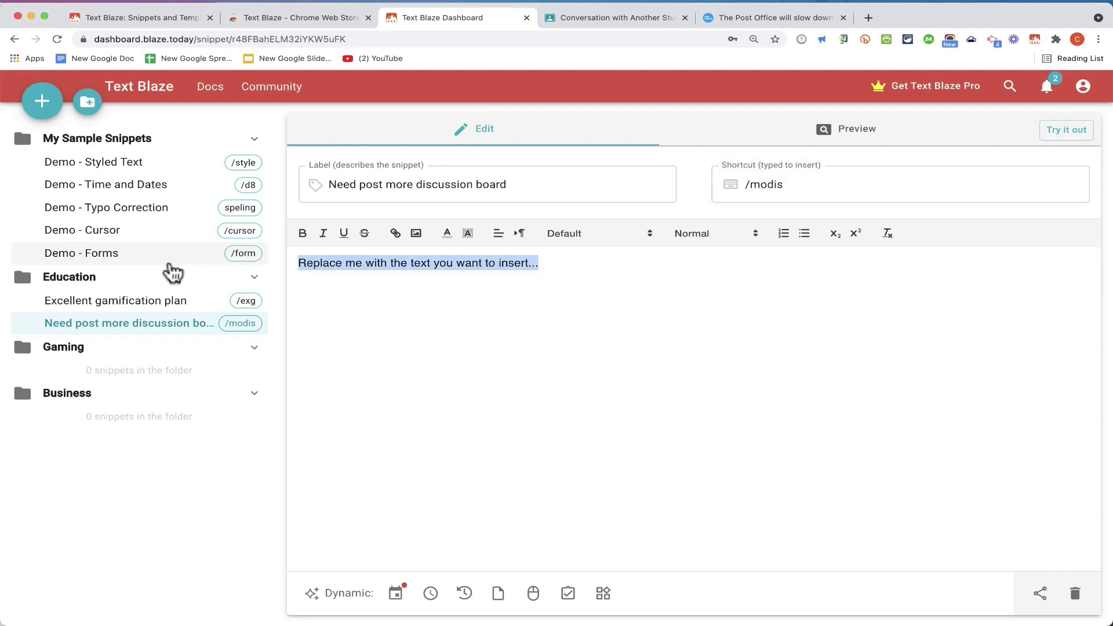
pyautogui.write('Good work so far in this discussion. However, you need to post at least three messages in this week\'s discussion board. Please post more and I\'ll be able to change your score to "Complete."')
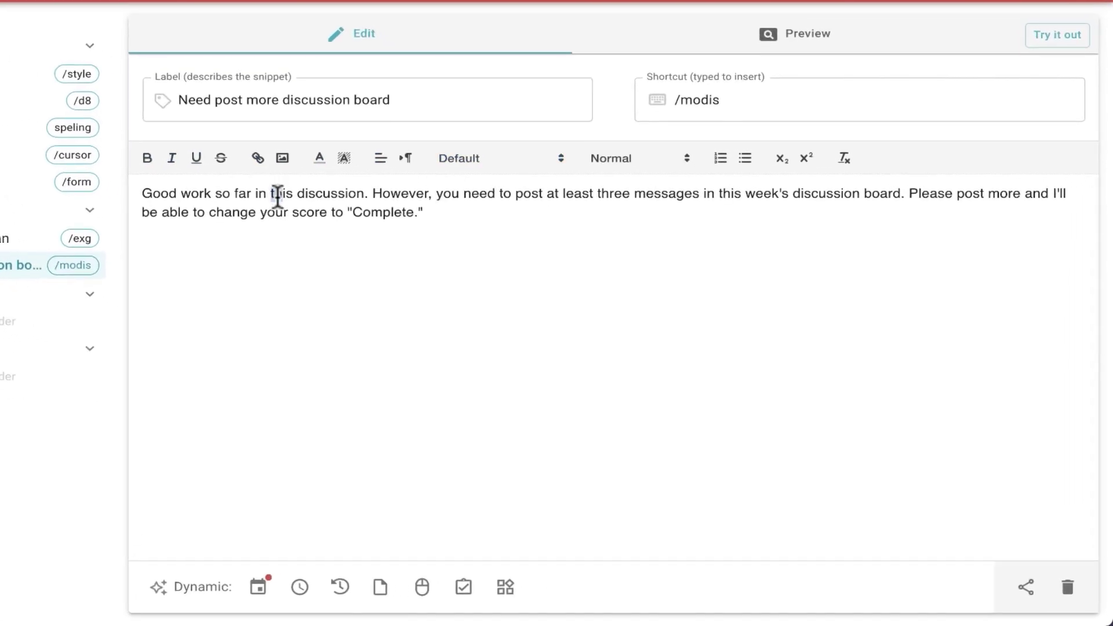
# Step: Make 'this' italic, underline 'However' and bold 'at least three'
pyautogui.moveTo(261, 188); pyautogui.dragTo(284, 189)
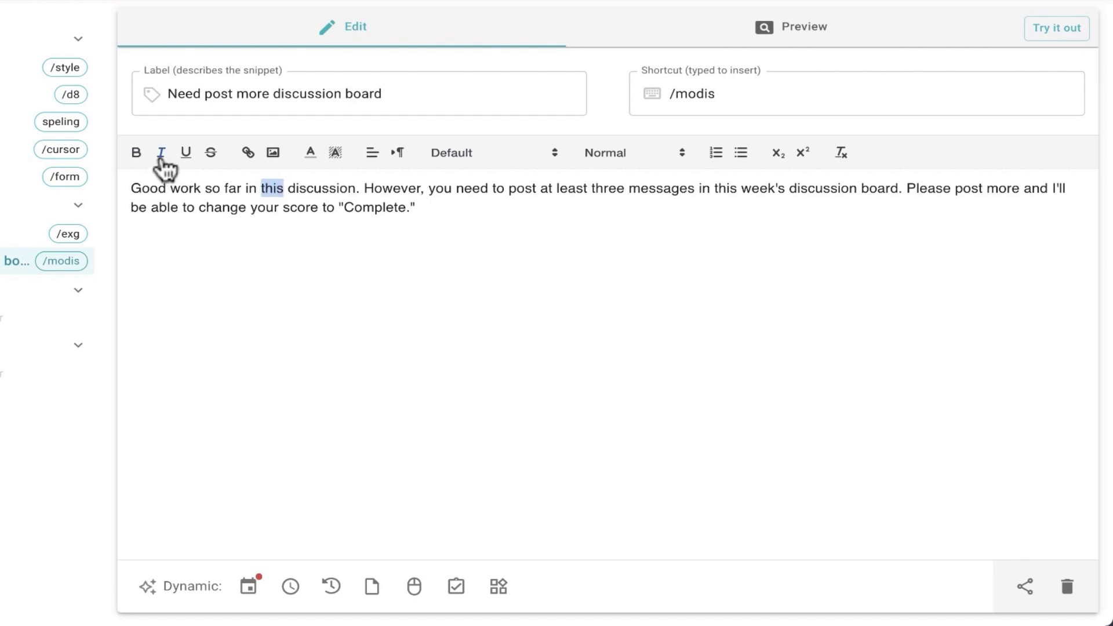
pyautogui.click(161, 155)
pyautogui.moveTo(364, 188); pyautogui.dragTo(418, 188)
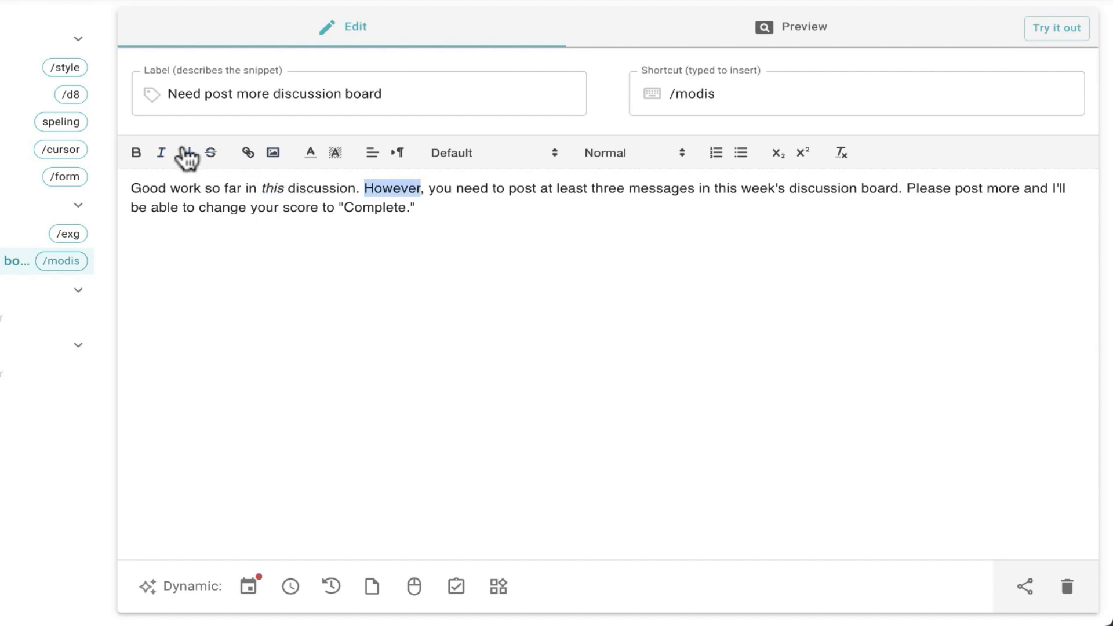
pyautogui.click(186, 153)
pyautogui.moveTo(625, 188); pyautogui.dragTo(540, 188)
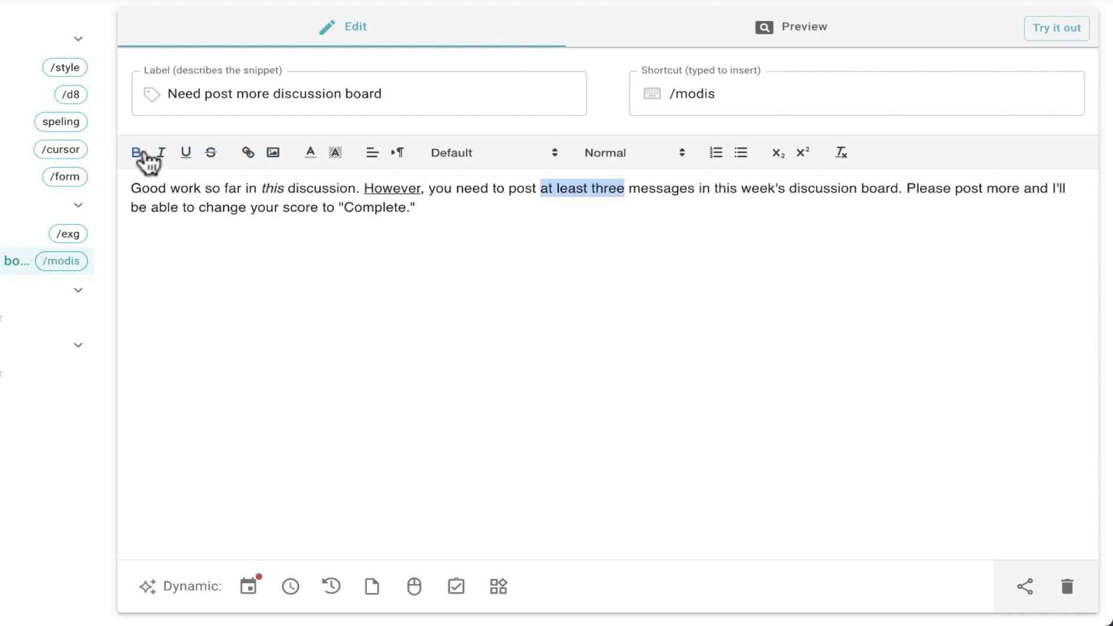
pyautogui.click(136, 154)
# Step: Insert an image at the end of the snippet text, then remove it again
pyautogui.hotkey('ctrl', 'End')
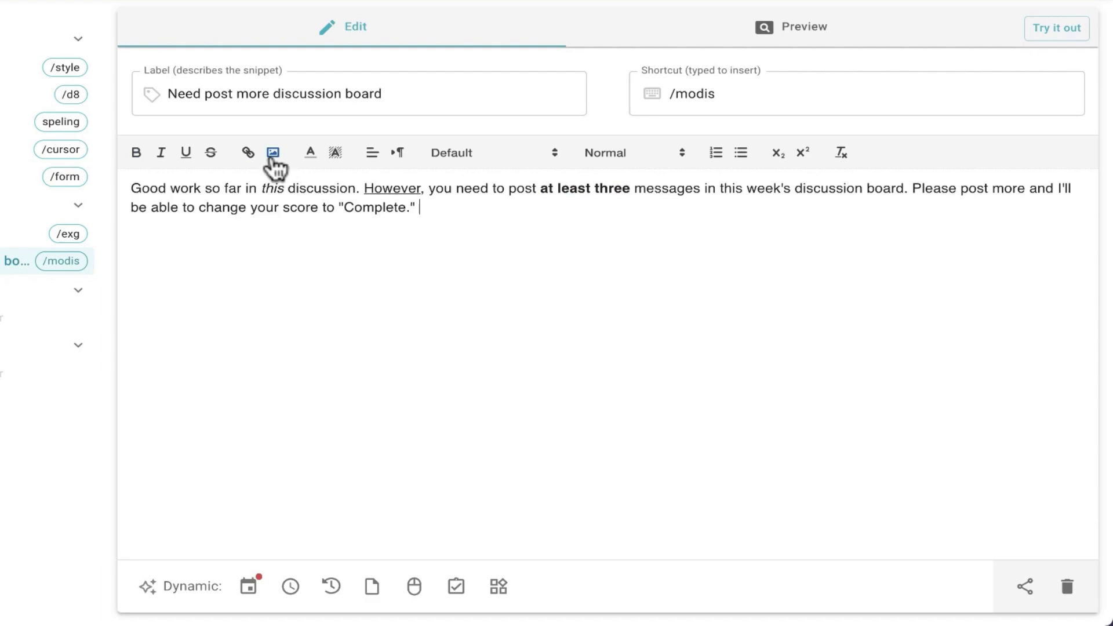
pyautogui.click(272, 153)
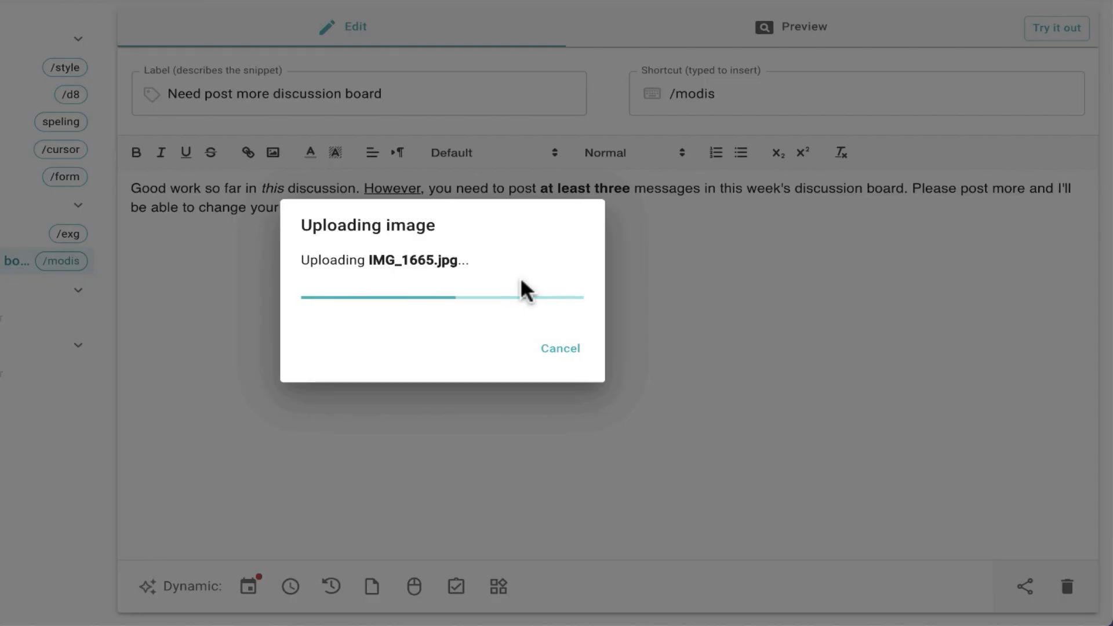
pyautogui.press('BackSpace')
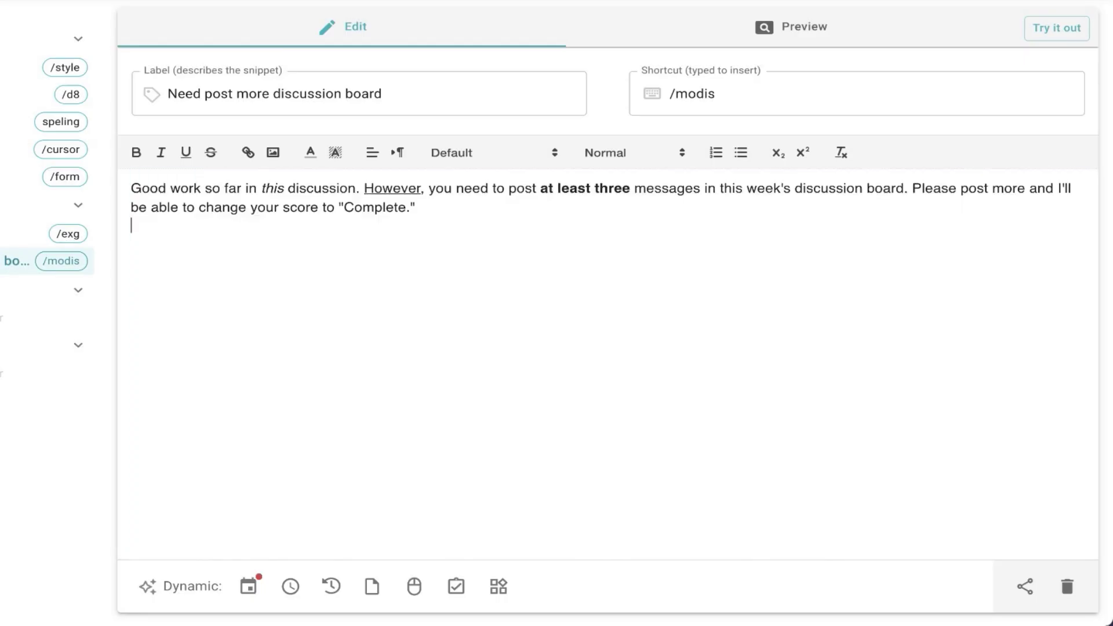
# Step: Turn 'post more' into a link and highlight 'Complete.' in yellow
pyautogui.moveTo(1028, 188); pyautogui.dragTo(962, 190)
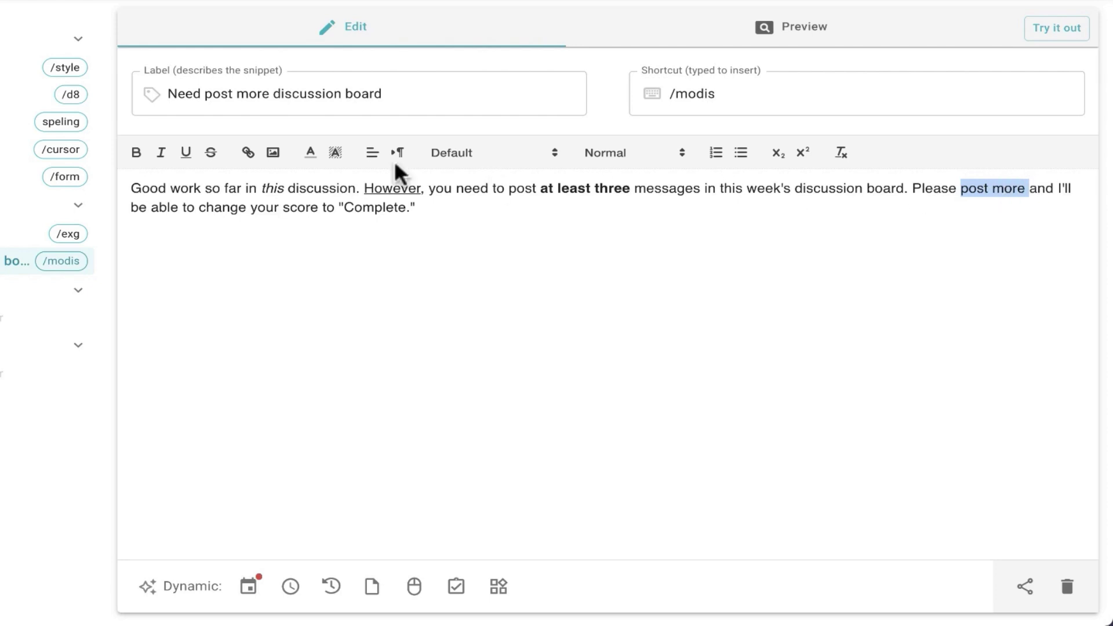
pyautogui.click(248, 153)
pyautogui.write('http')
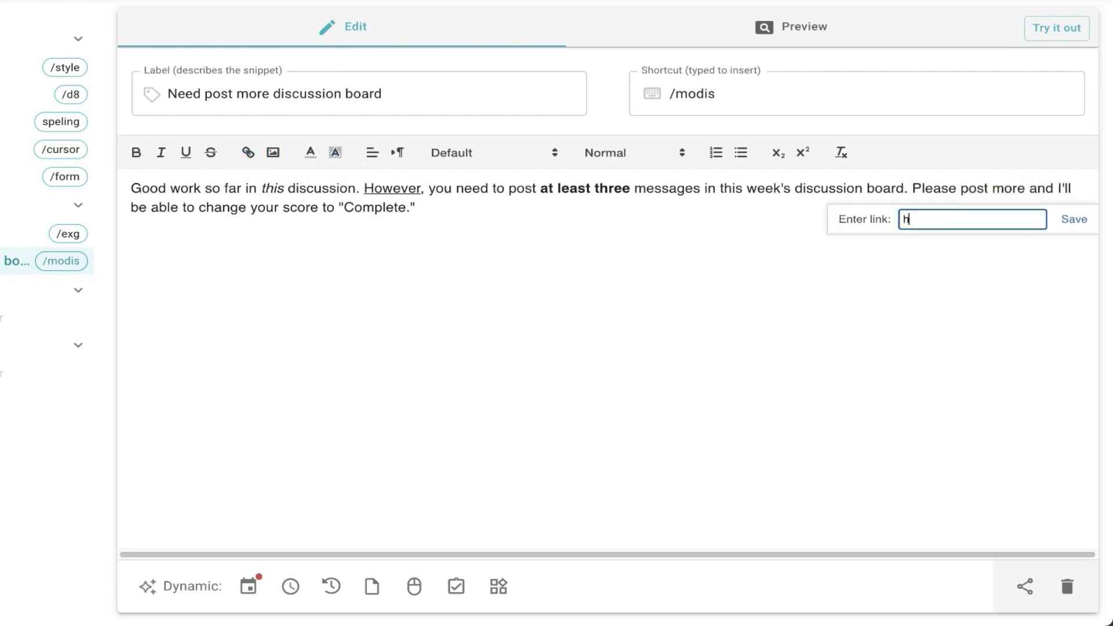
pyautogui.click(1075, 219)
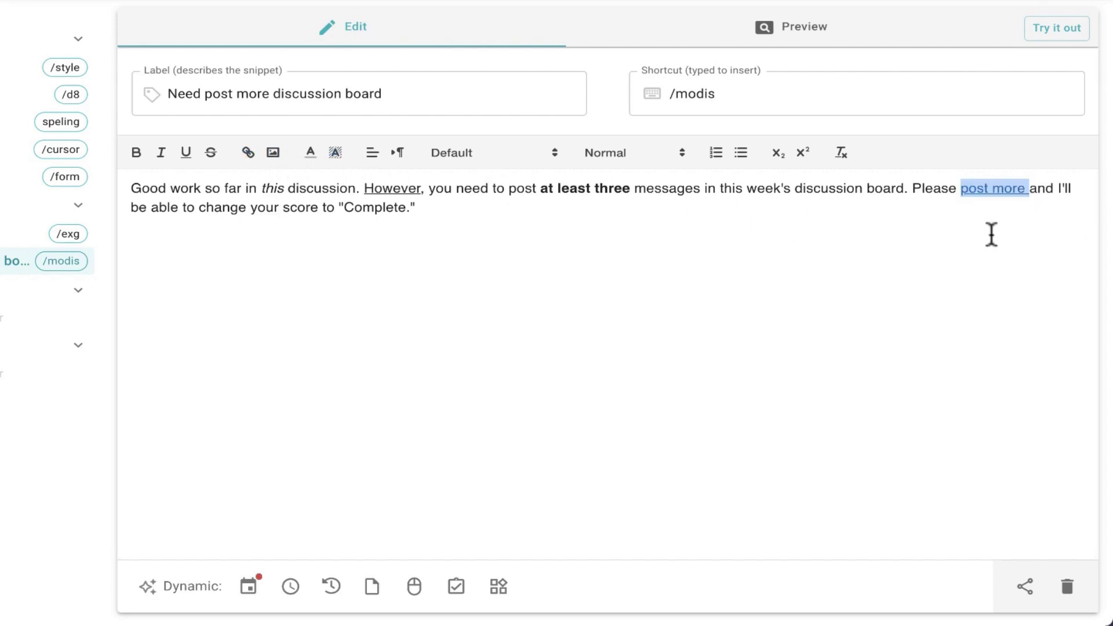
pyautogui.moveTo(991, 234); pyautogui.dragTo(339, 207)
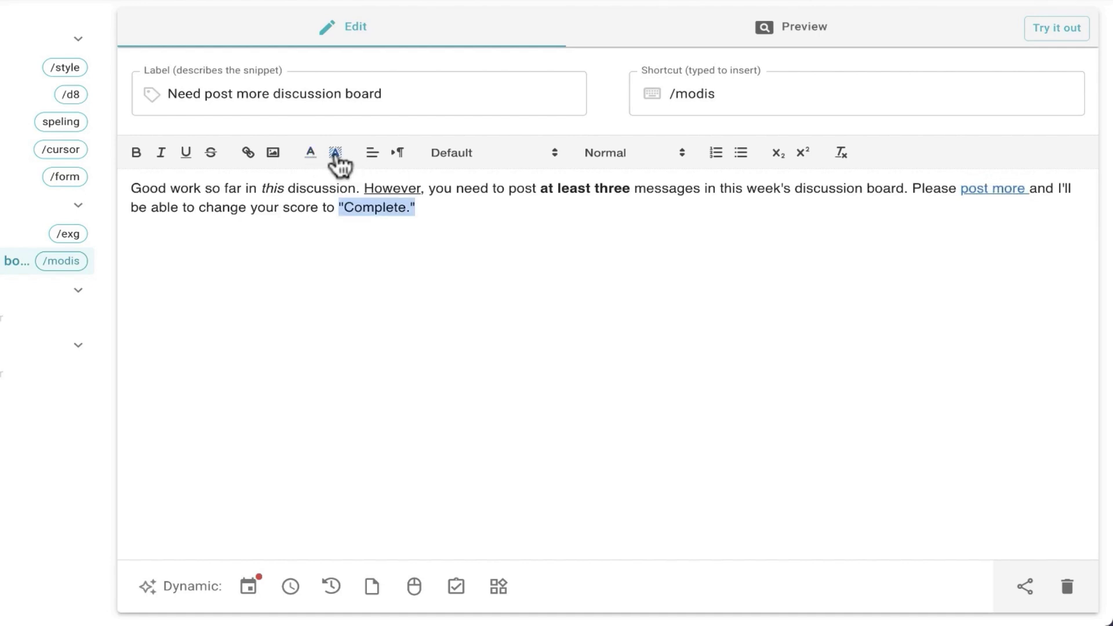
pyautogui.click(334, 153)
pyautogui.click(389, 172)
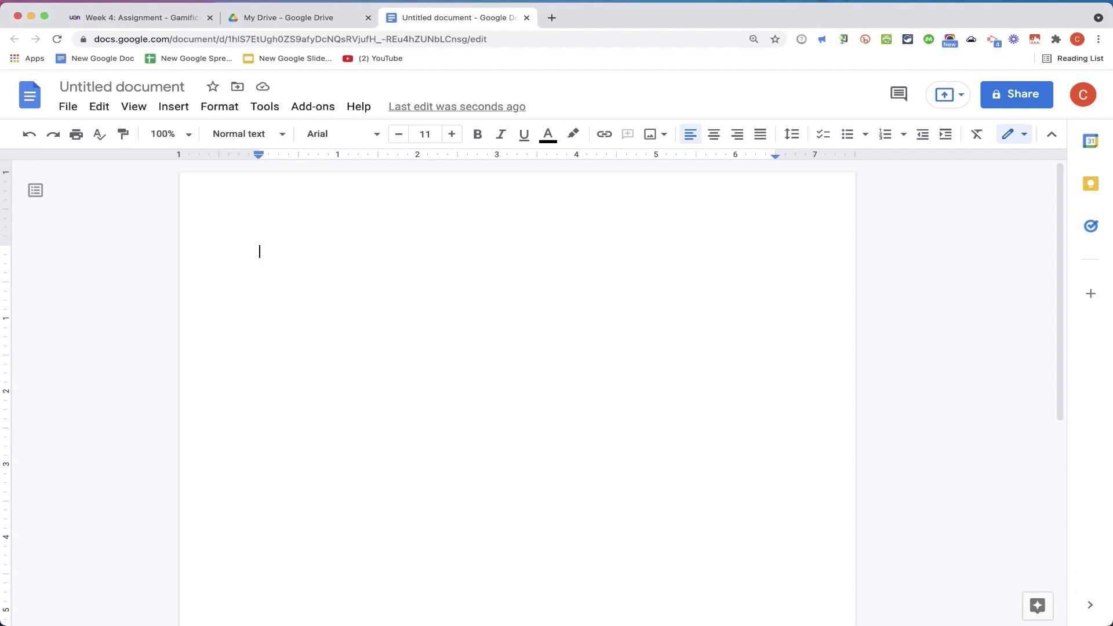
# Step: Expand the formatted /modis discussion-board snippet in the blank Google Doc
pyautogui.write('/mod')
pyautogui.write('1')
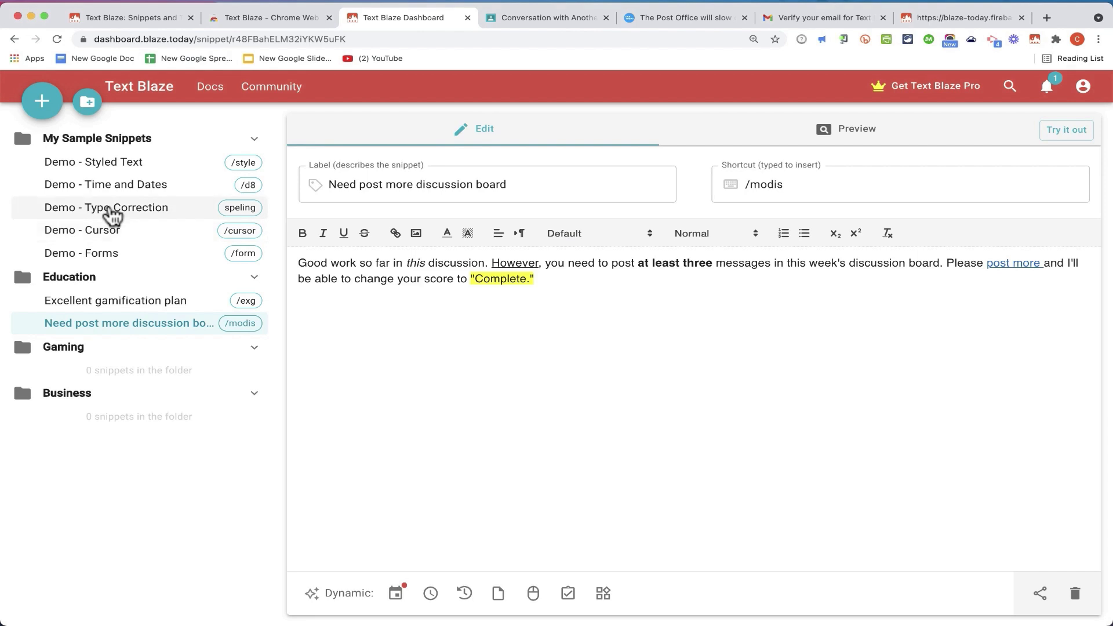
# Step: Create a new Education snippet labelled 'Please read' with the shortcut plsrd
pyautogui.click(48, 113)
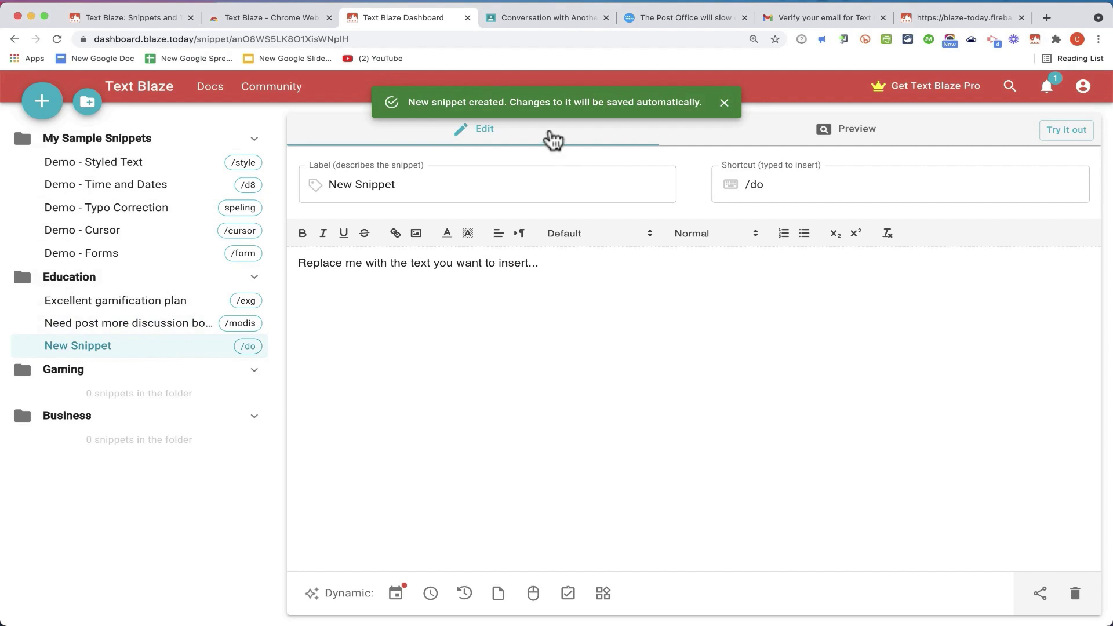
pyautogui.tripleClick(395, 177)
pyautogui.write('Please read')
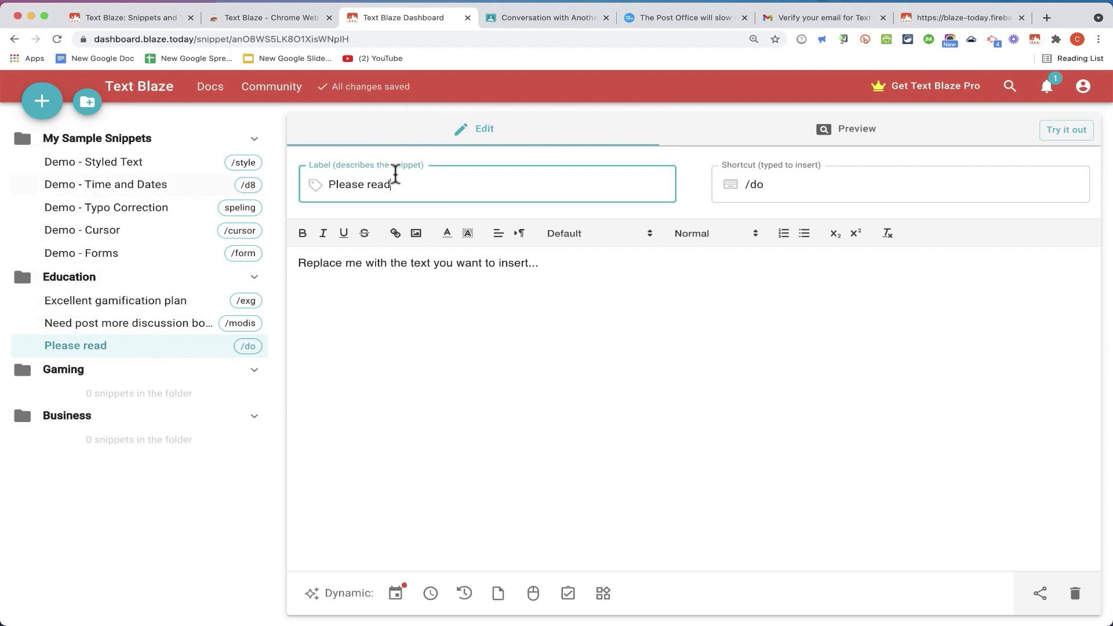
pyautogui.moveTo(744, 185); pyautogui.dragTo(782, 187)
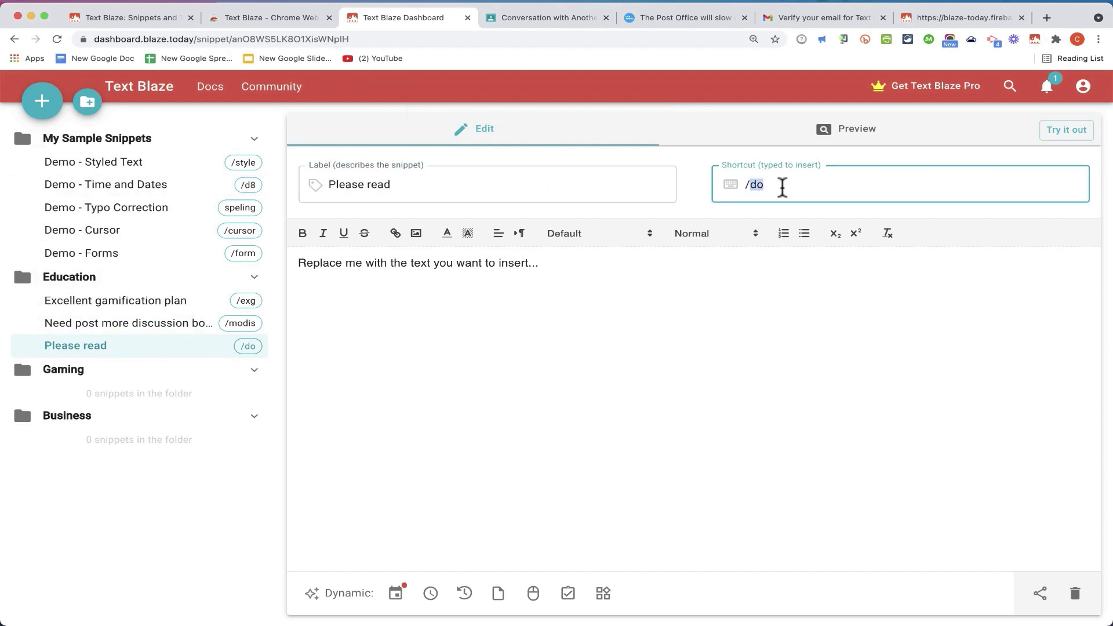
pyautogui.press('BackSpace')
pyautogui.press('BackSpace')
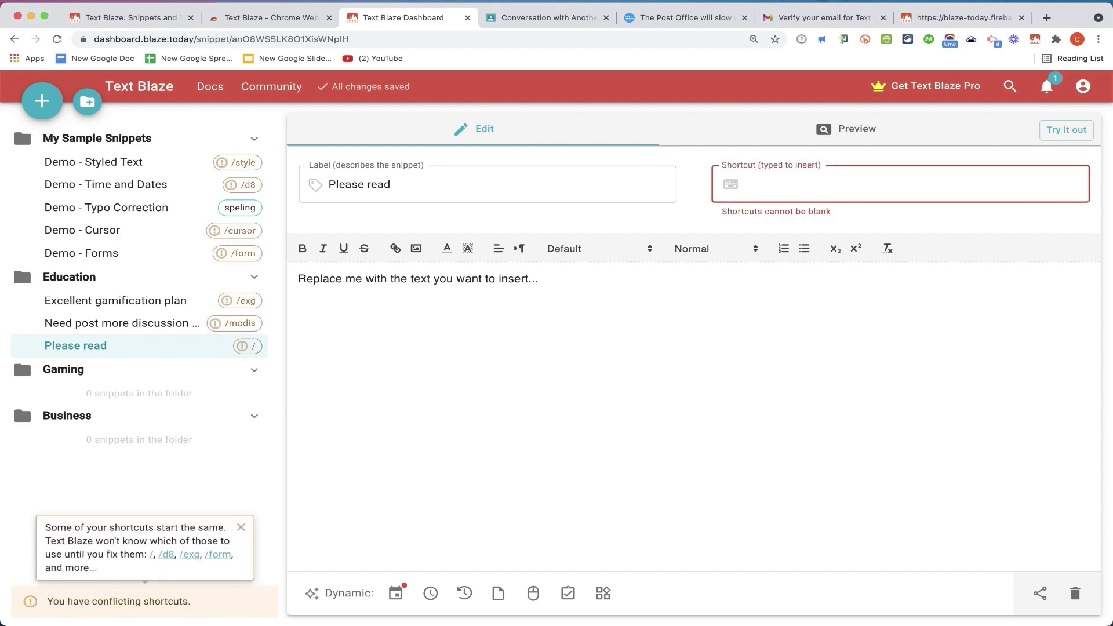
pyautogui.write('/')
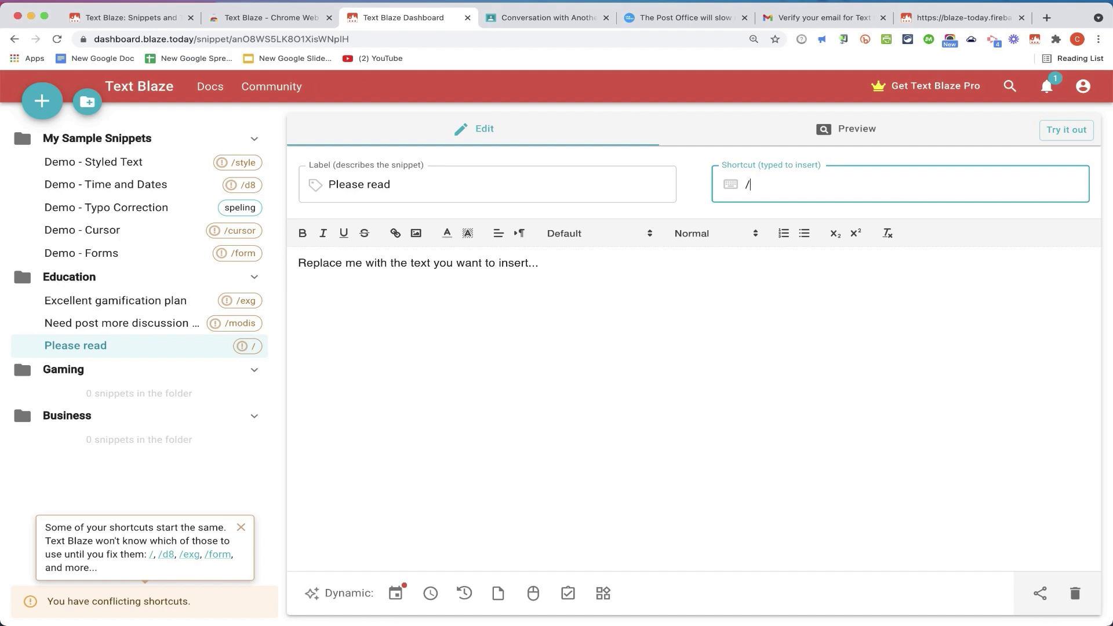
pyautogui.press('BackSpace')
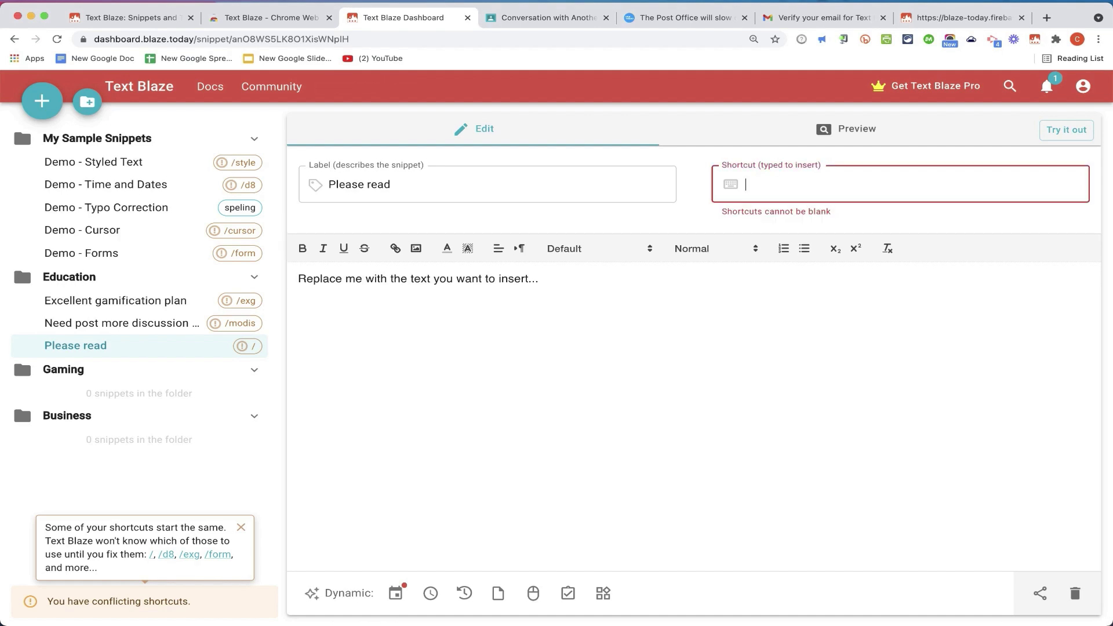
pyautogui.write('plsrd')
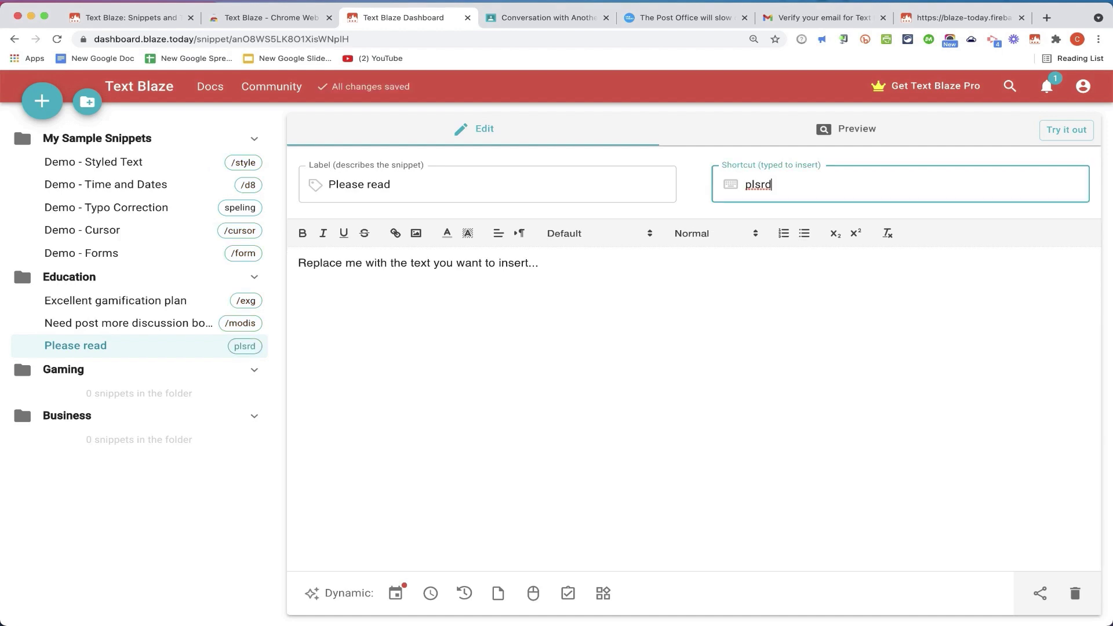
pyautogui.click(618, 251)
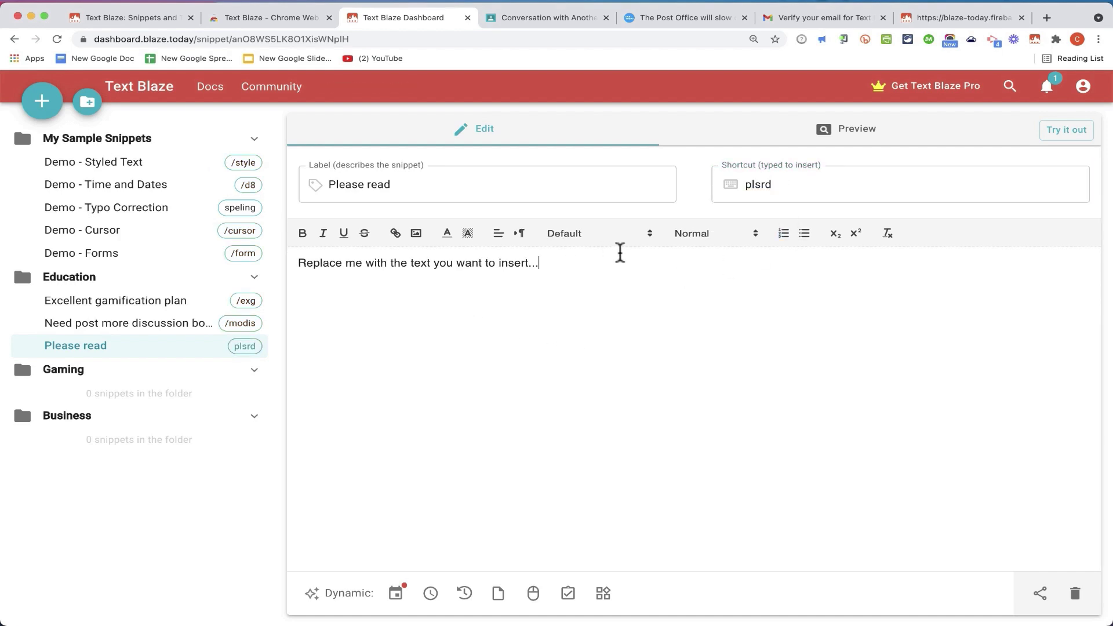
# Step: Set the body to the reading prompt with {clipboard}, a blank line, and 'What is the main idea of these paragraphs?'
pyautogui.press('super+a')
pyautogui.write('Students, please read the following paragraphs')
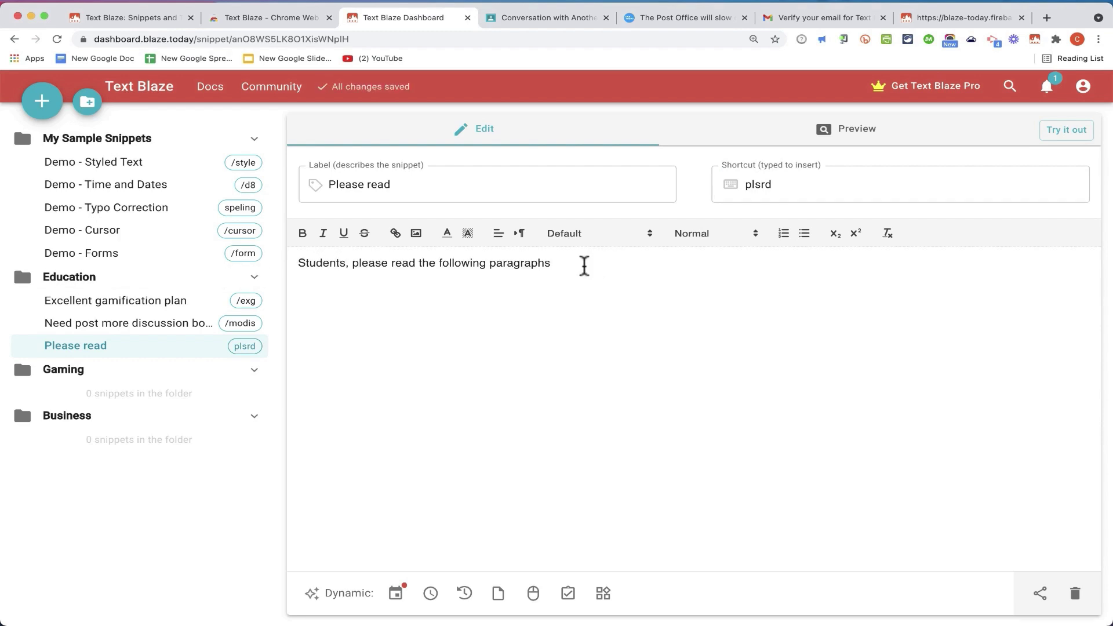
pyautogui.write(': ')
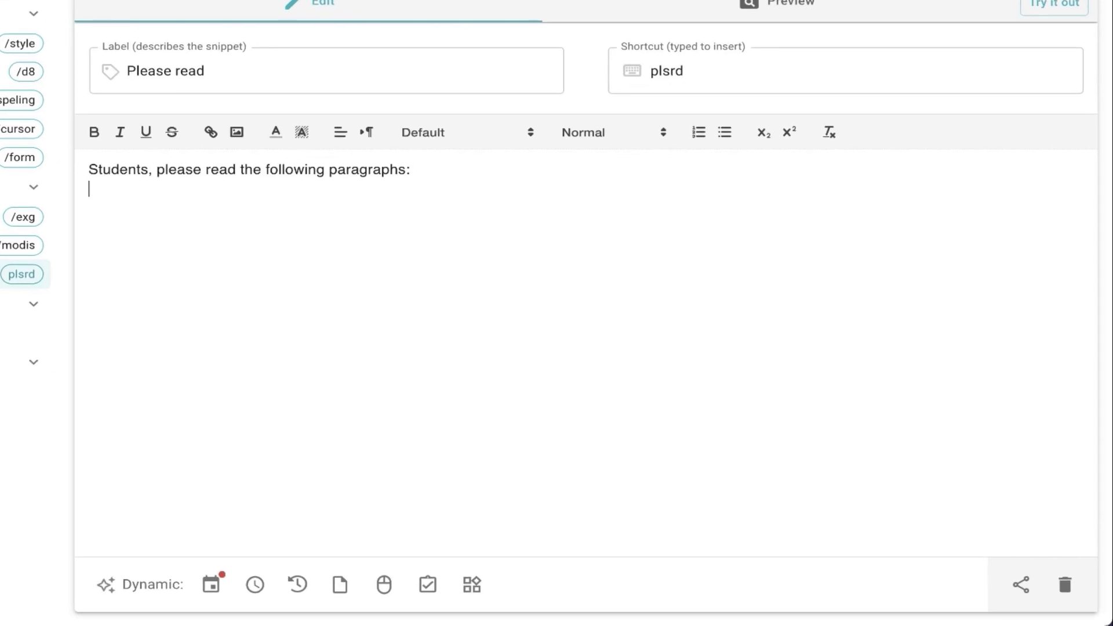
pyautogui.write('{clipboard}')
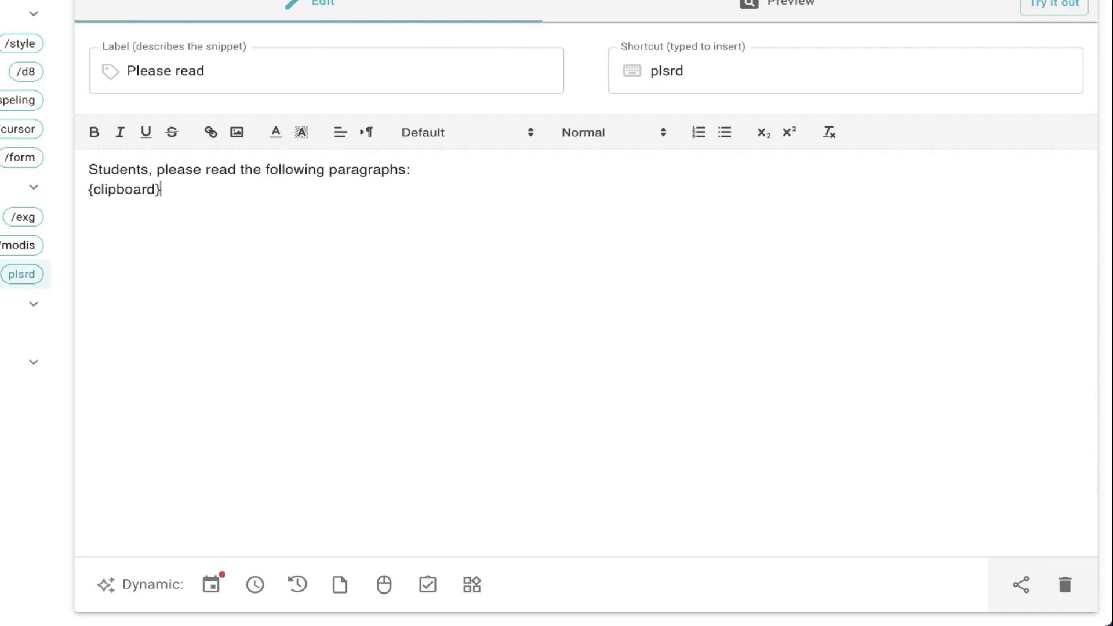
pyautogui.press('Return')
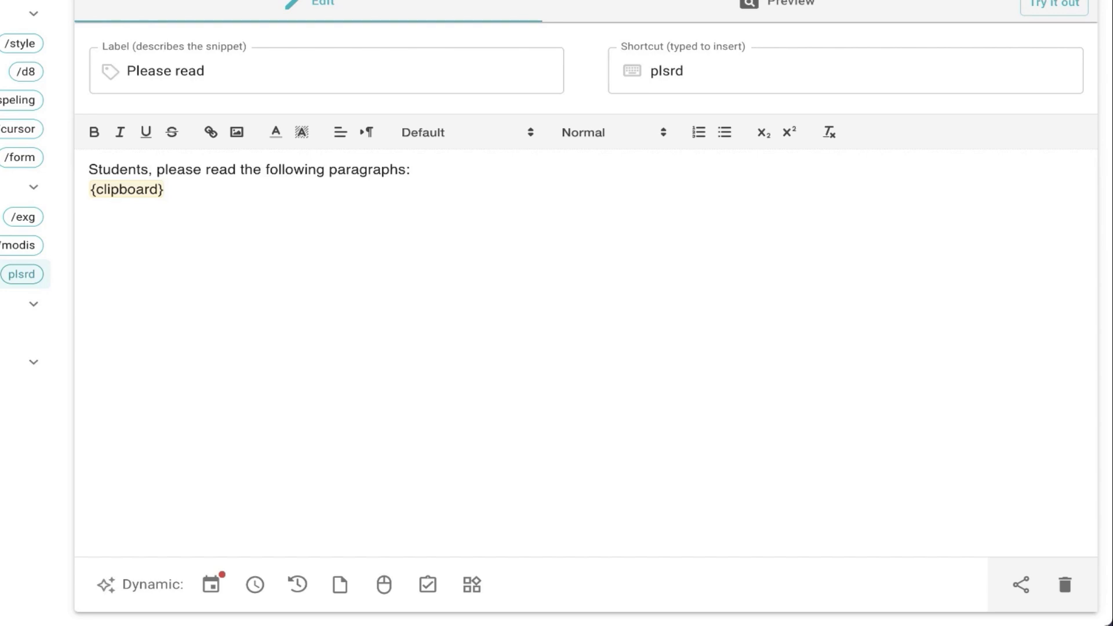
pyautogui.press('Return')
pyautogui.write('What is the main idea of these ')
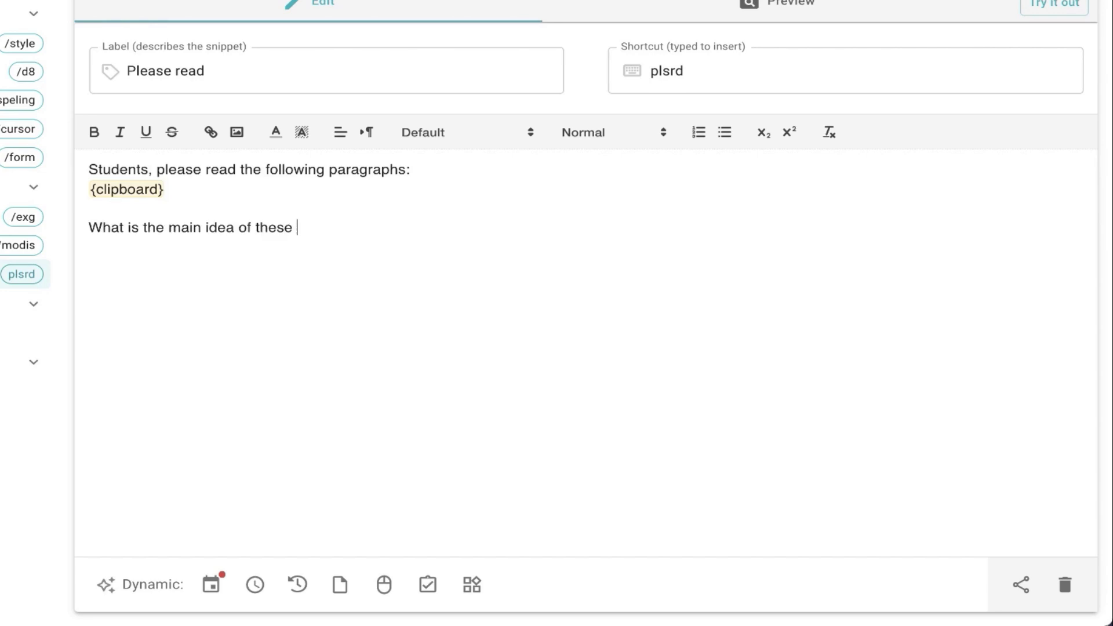
pyautogui.write('paragraphs?')
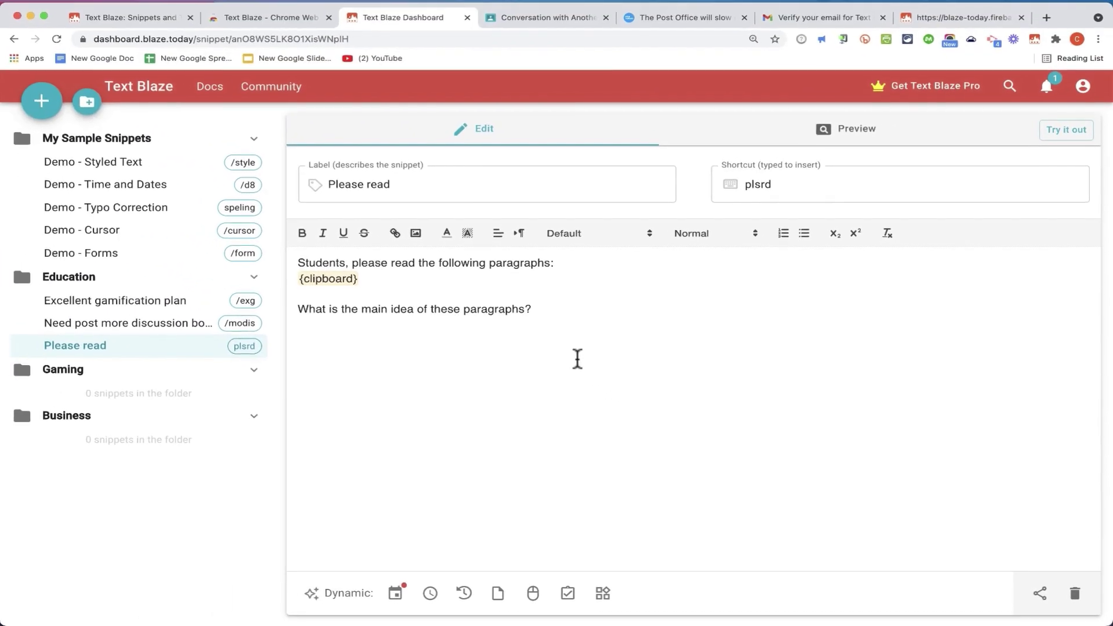
# Step: Copy the three USA Today paragraphs from 'Most first class mail' to 'updates'
pyautogui.click(664, 21)
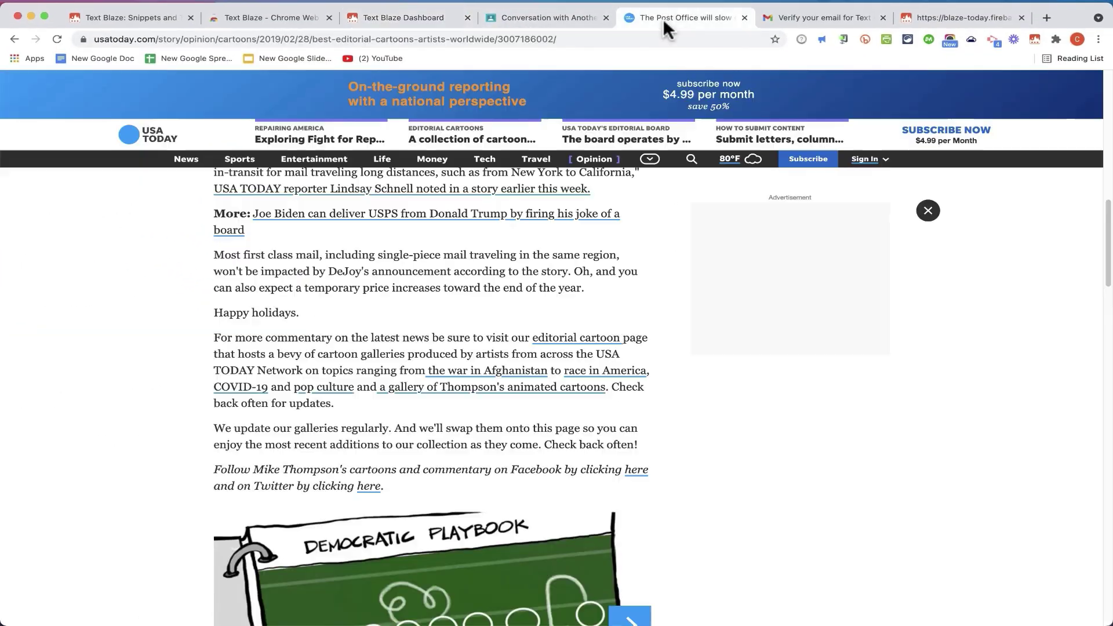
pyautogui.moveTo(214, 254); pyautogui.dragTo(334, 404)
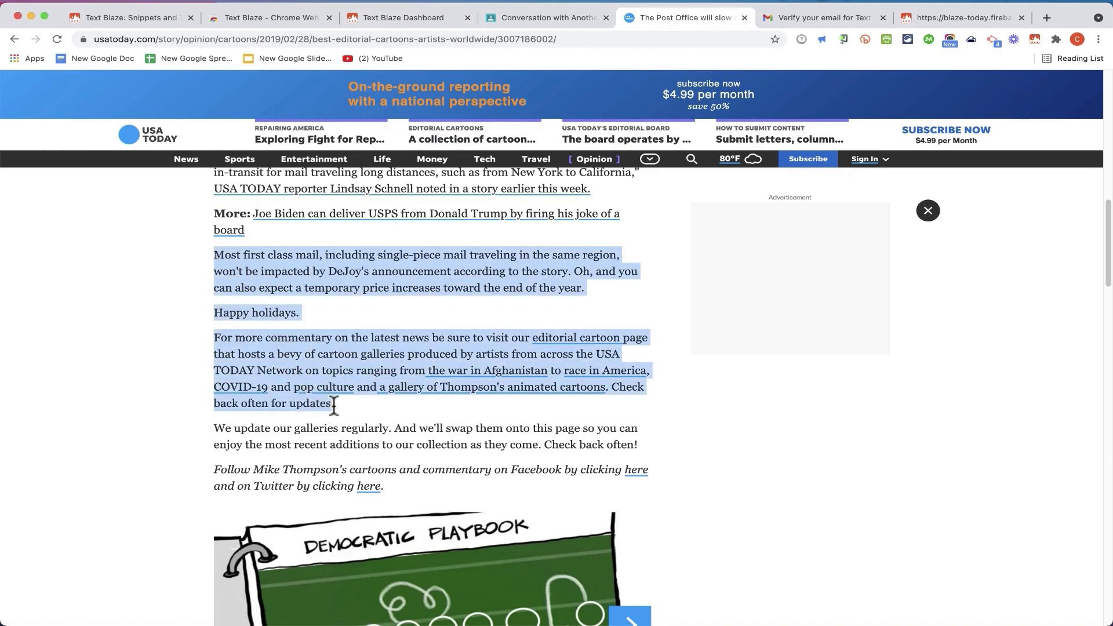
pyautogui.click(401, 21)
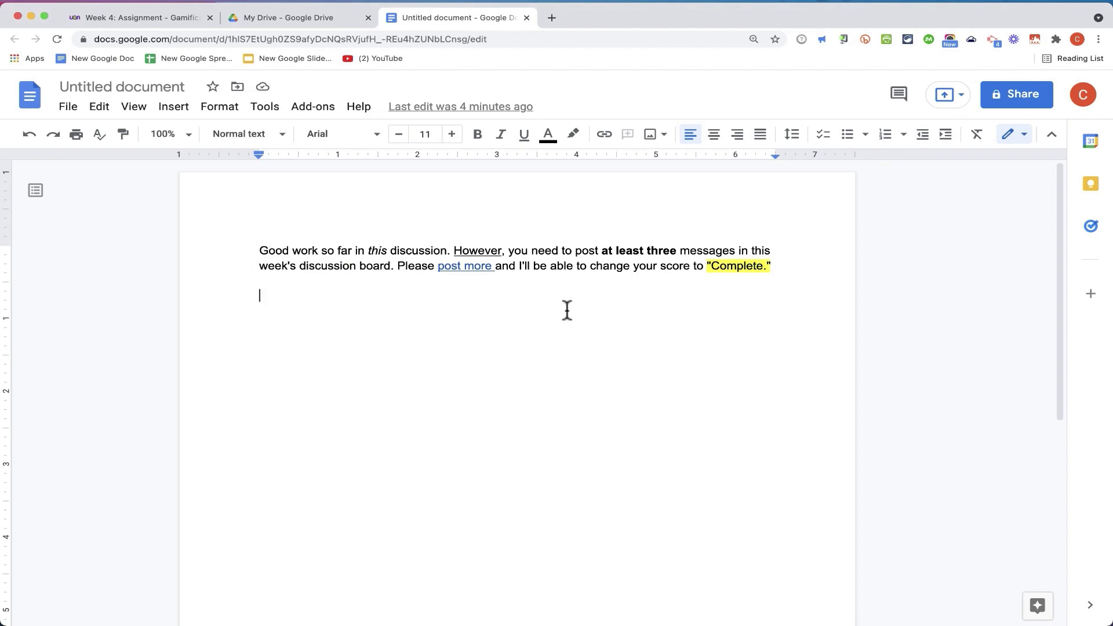
# Step: Expand the Please read snippet on a new line below the existing message in the Google Doc
pyautogui.press('Return')
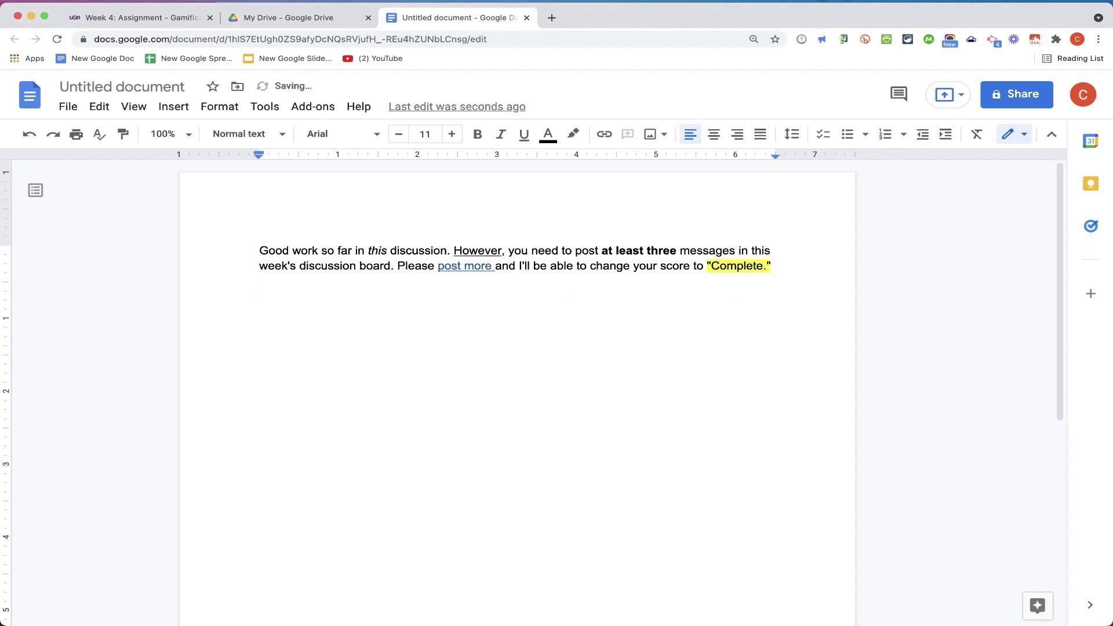
pyautogui.write("Students, please read the following paragraphs: Most first class mail, including single-piece mail traveling in the same region, won't be impacted by DeJoy's announcement according to the story. Oh, and you can also expect a temporary price increases toward the end of the year.  Happy holidays.  For more commentary on the latest news be sure to visit our editorial cartoon page that hosts a bevy of cartoon galleries produced by artists from across the USA TODAY Network on topics ranging from the war in Afghanistan to race in America, COVID-19 and pop culture and a gallery of Thompson's animated cartoons. Check back often for updates.  What is the main idea of these paragraphs?")
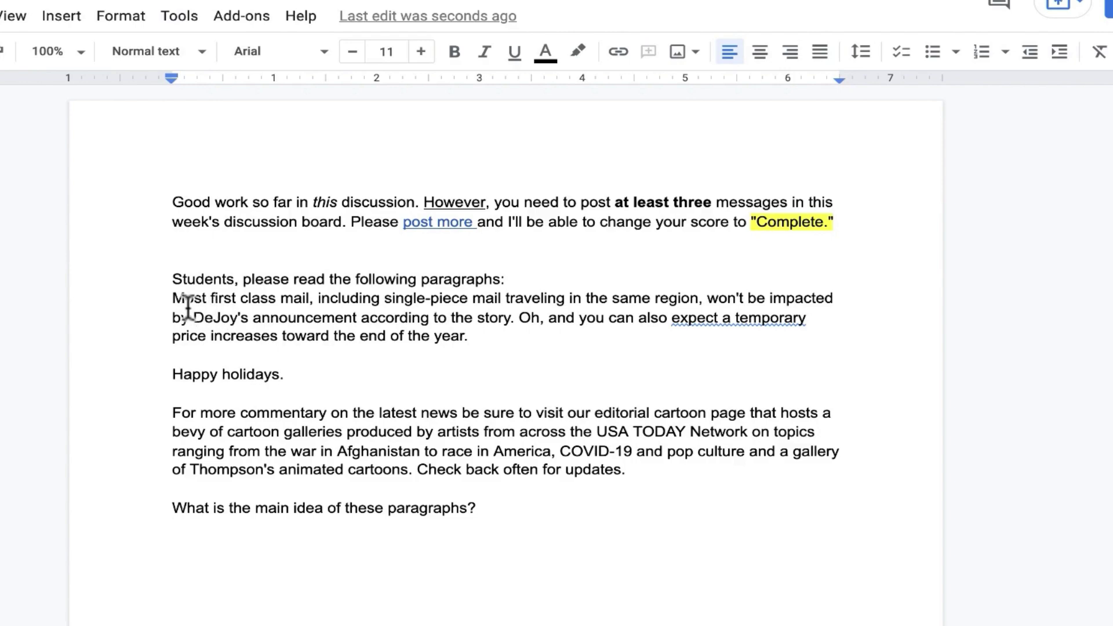
pyautogui.click(170, 300)
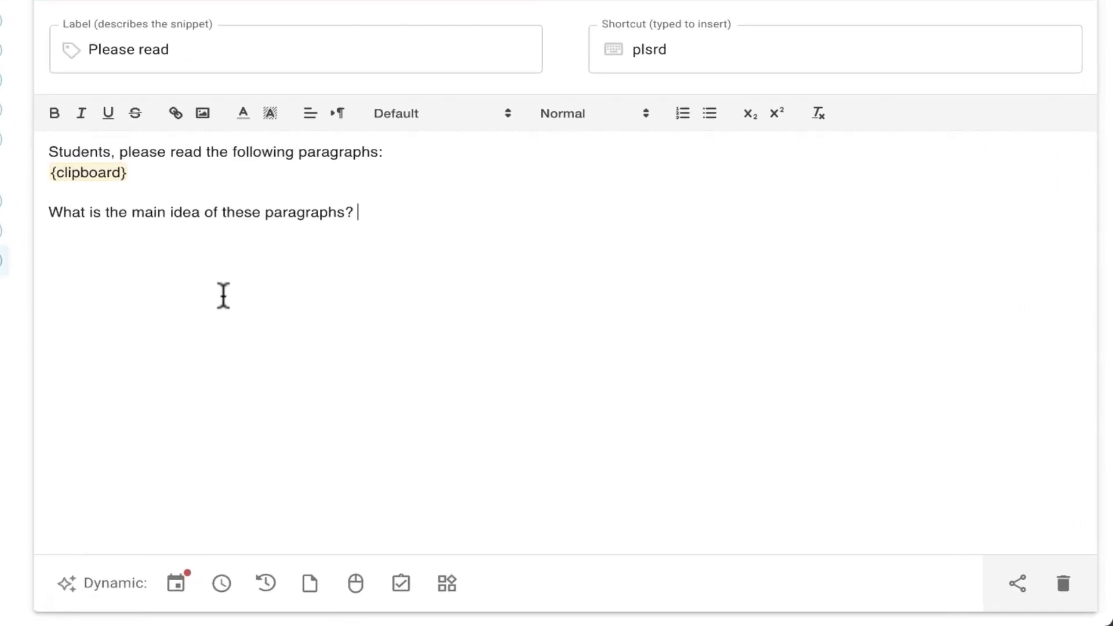
# Step: Insert a long full date placeholder, then look through the time, forms and command pack menus
pyautogui.click(181, 583)
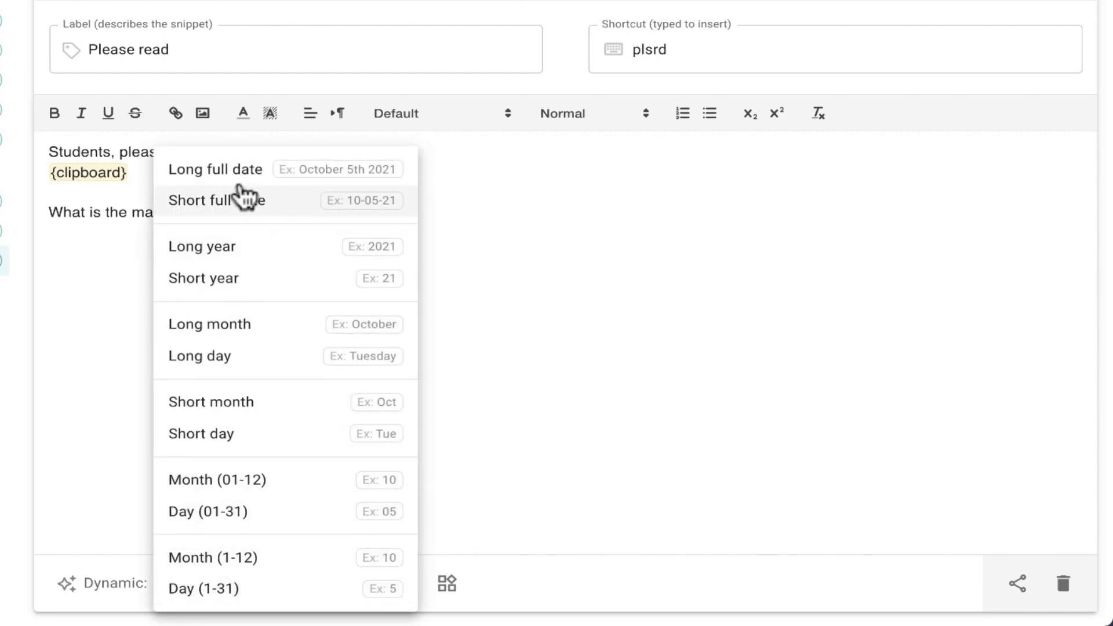
pyautogui.click(226, 176)
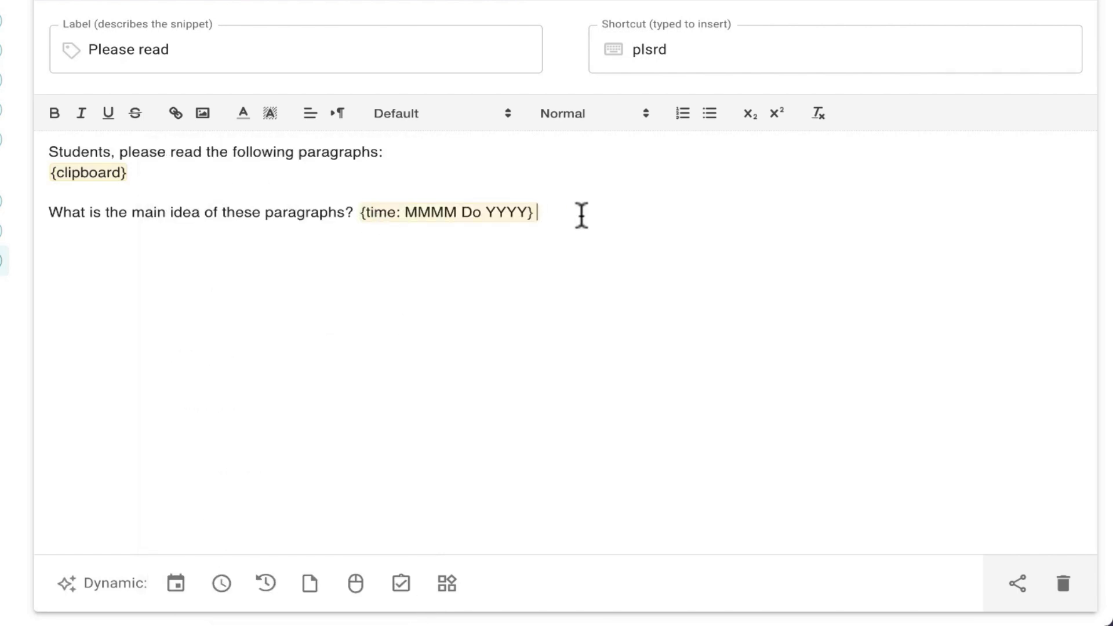
pyautogui.click(264, 582)
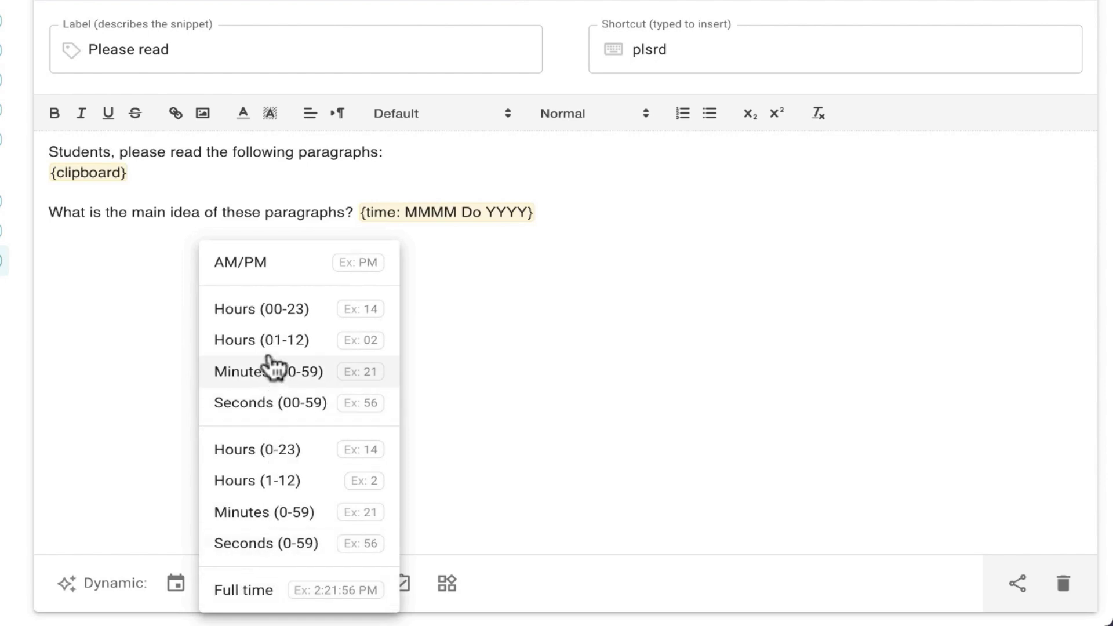
pyautogui.click(406, 585)
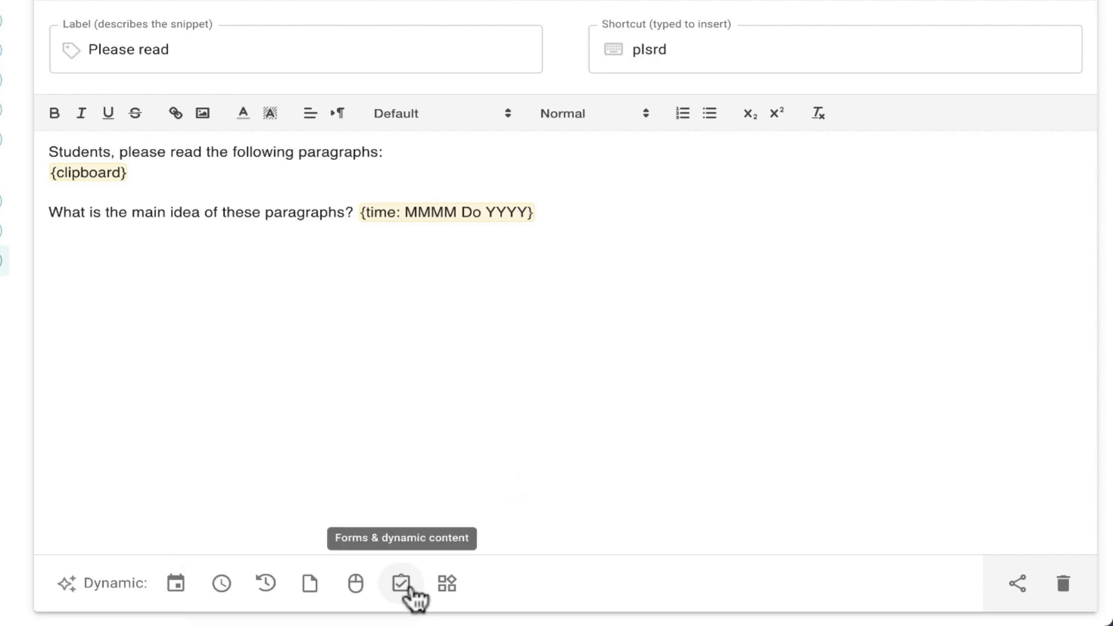
pyautogui.click(405, 585)
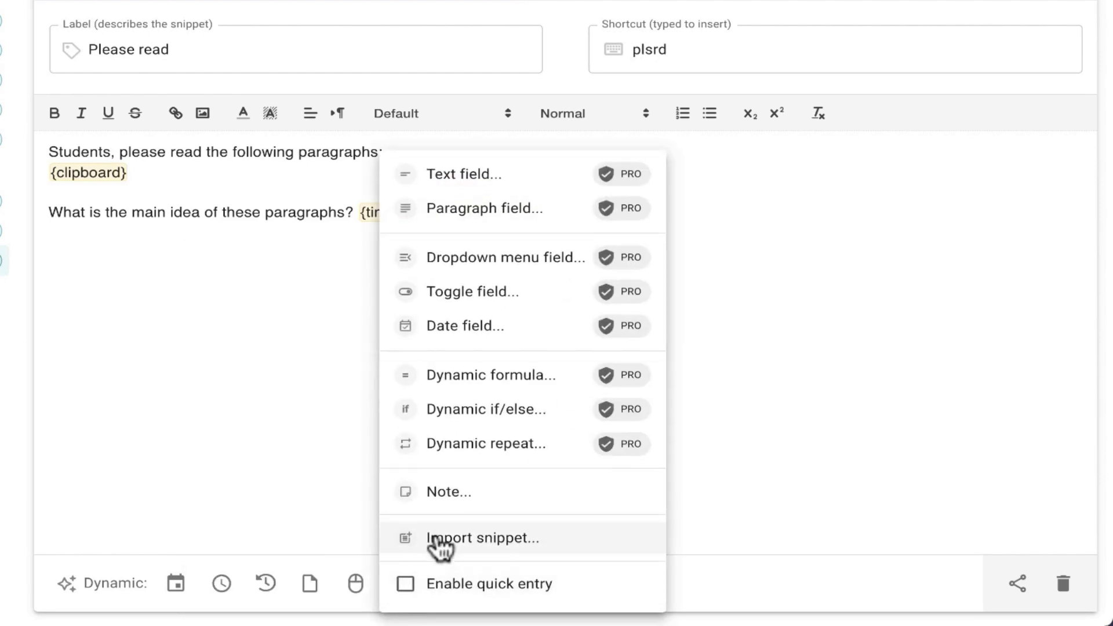
pyautogui.click(446, 586)
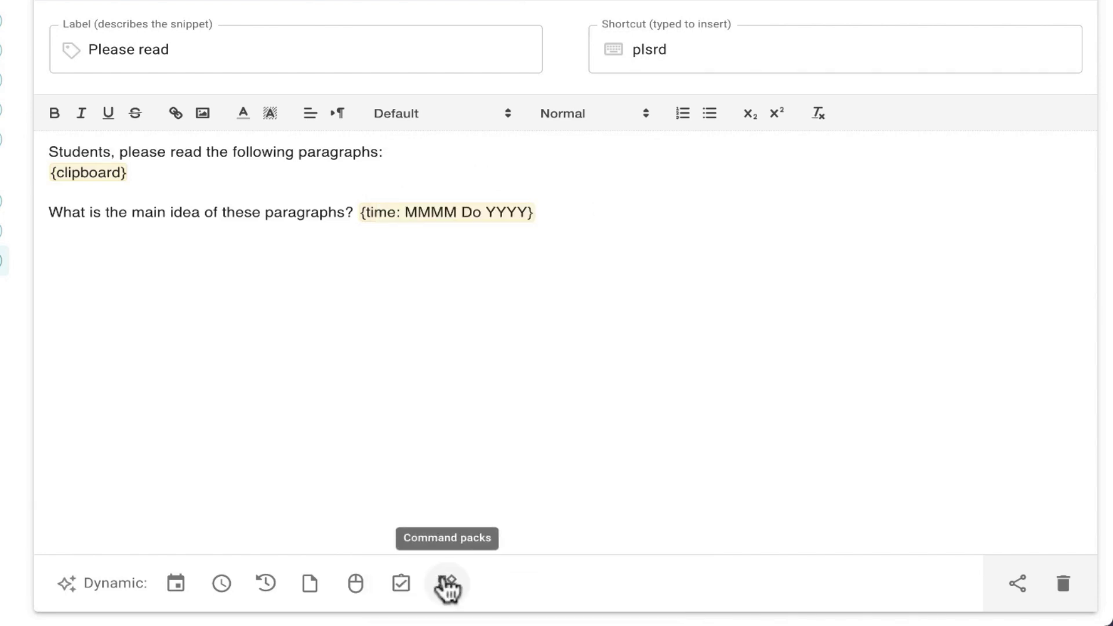
pyautogui.click(448, 586)
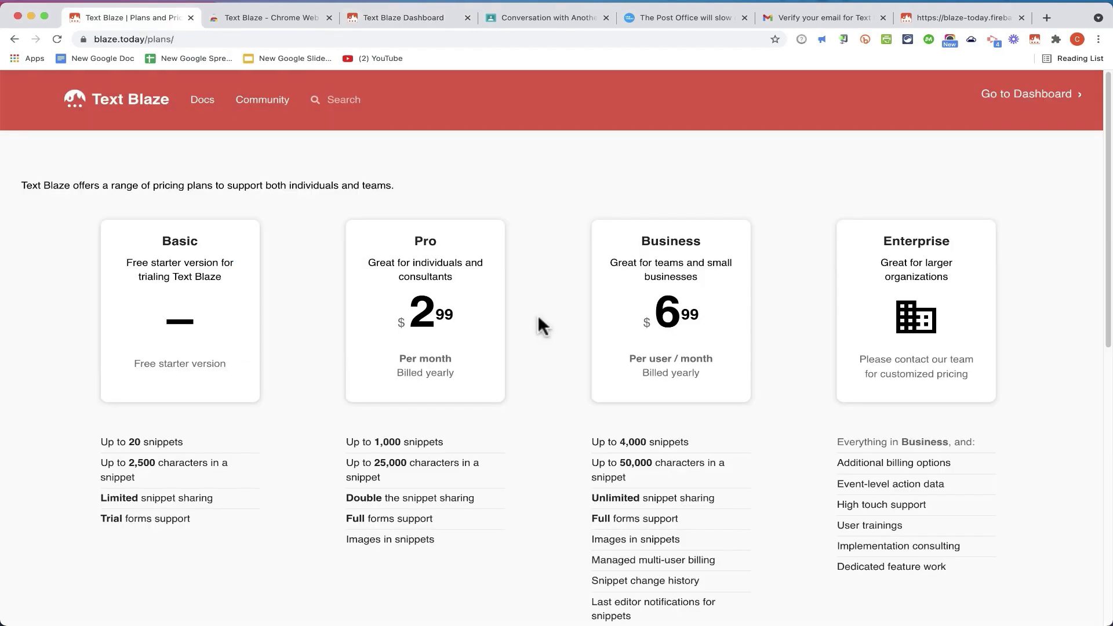
# Step: Highlight the Basic plan's 'Up to 20 snippets' limit on the pricing page
pyautogui.moveTo(183, 441); pyautogui.dragTo(99, 442)
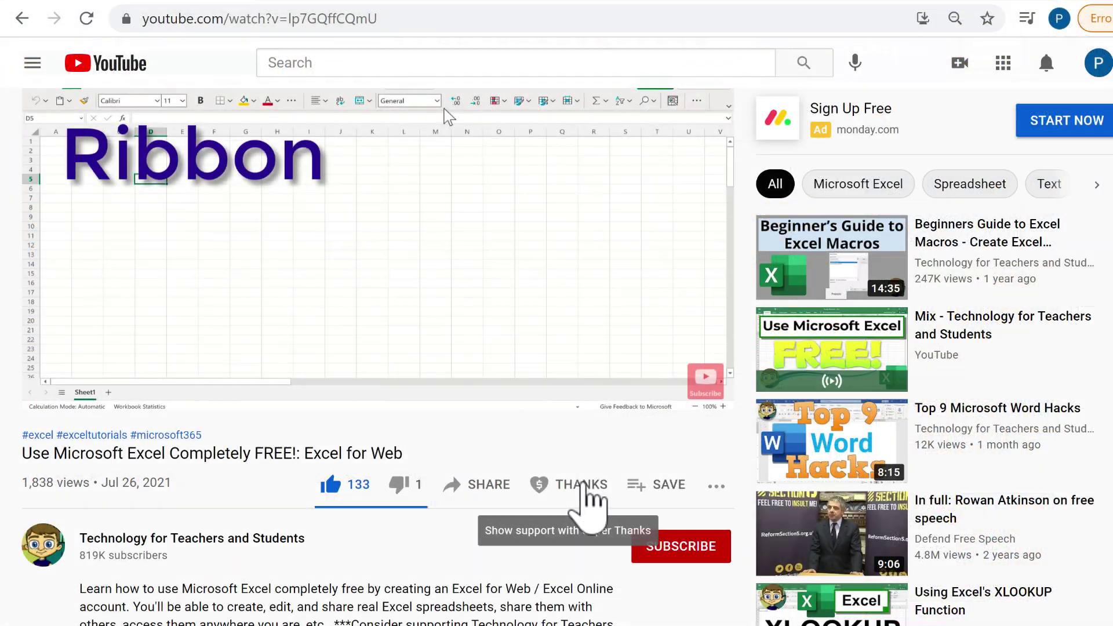
# Step: Open the Super Thanks panel showing the $2.00, $5.00, $10.00 and $50.00 tiers
pyautogui.click(590, 487)
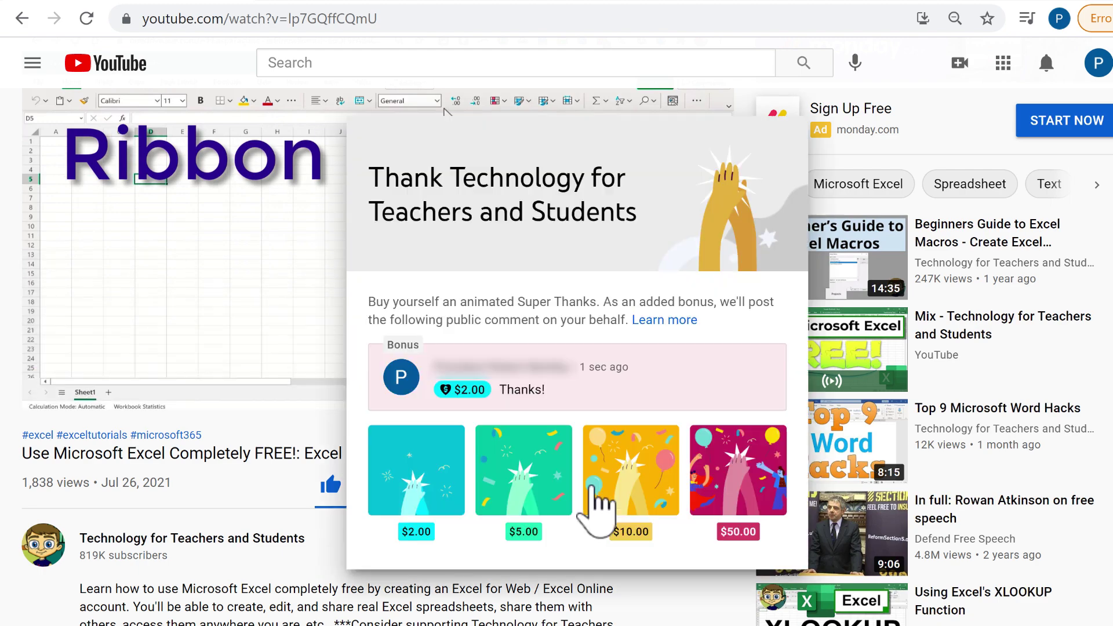